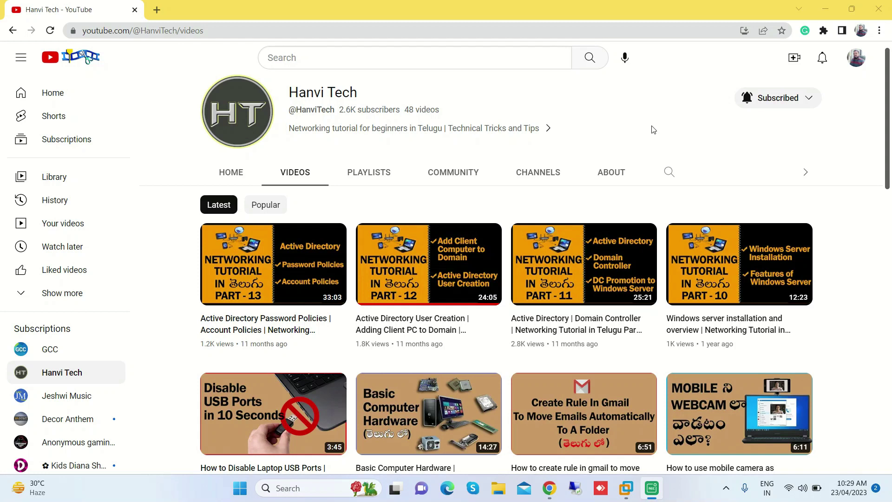
# - Minimize the browser and bring the WinServer2016 VM up full screen at its lock screen
pyautogui.click(825, 9)
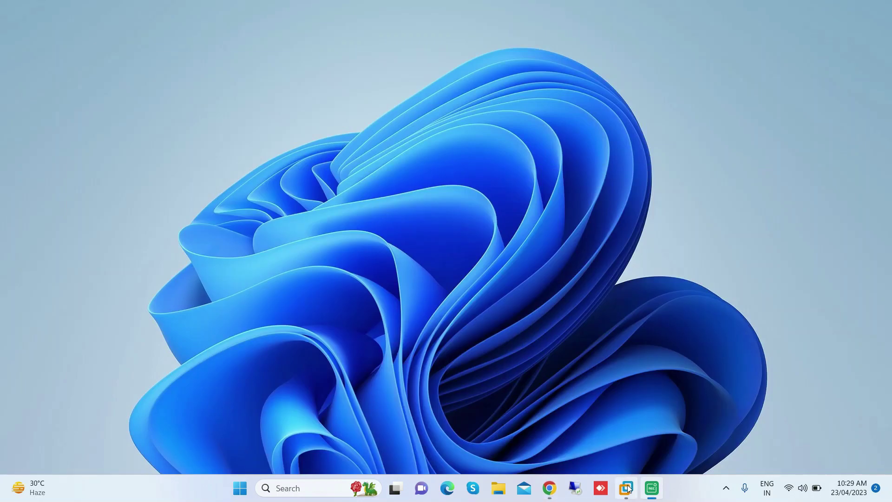
pyautogui.moveTo(628, 488)
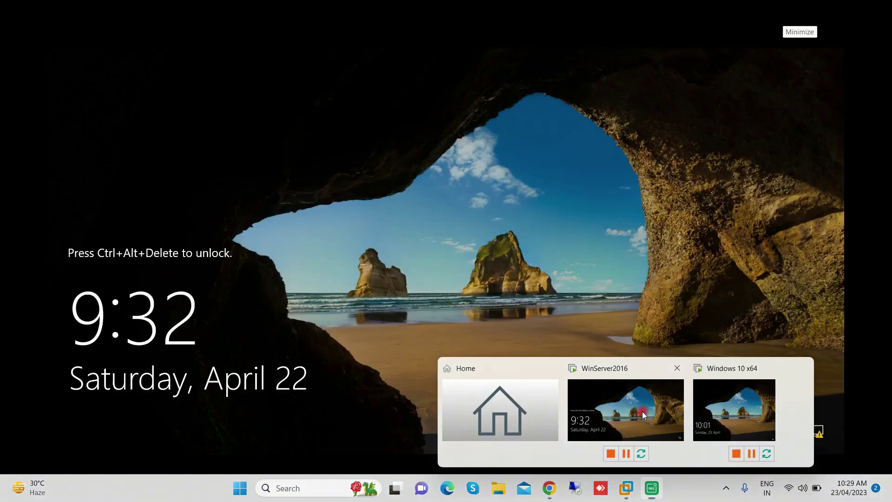
pyautogui.click(642, 411)
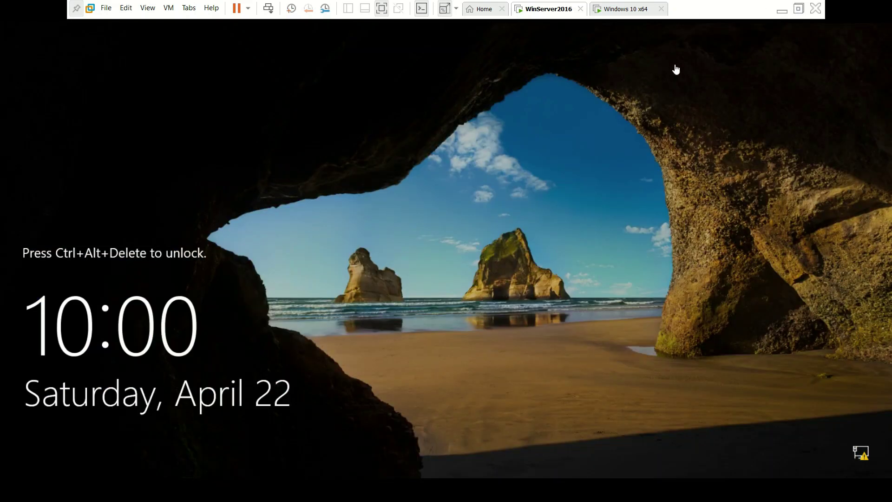
pyautogui.click(782, 10)
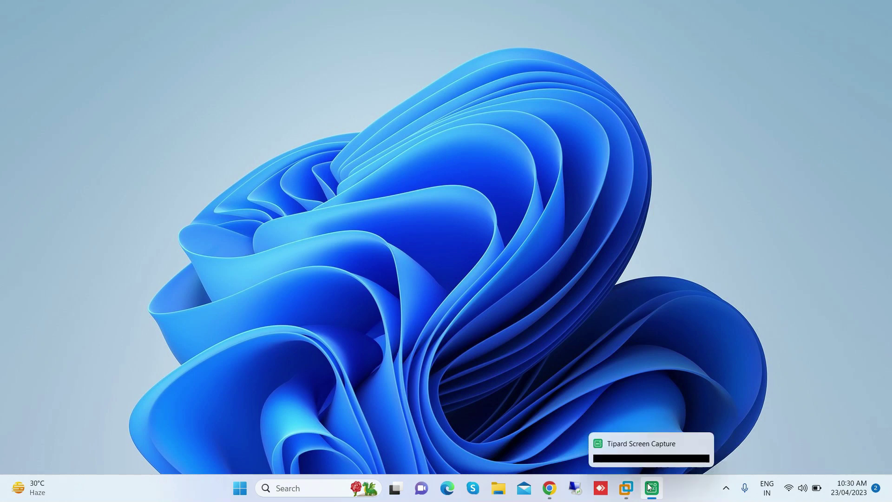
pyautogui.moveTo(632, 489)
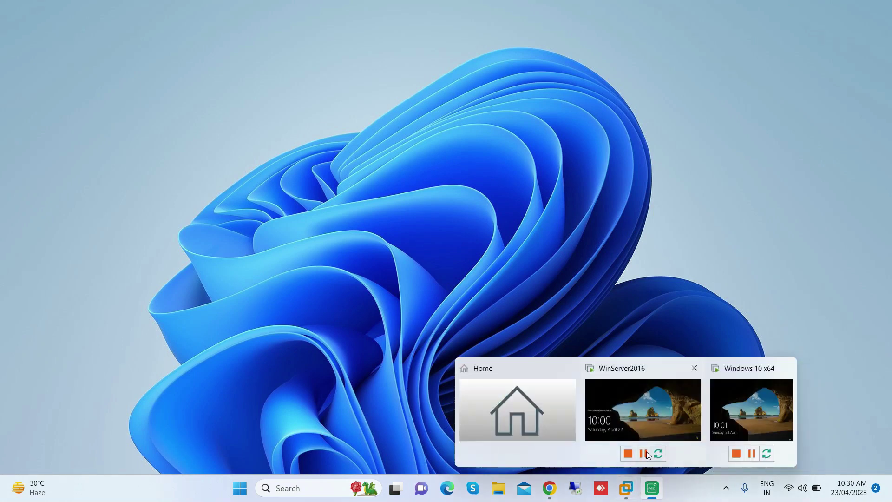
pyautogui.moveTo(644, 413)
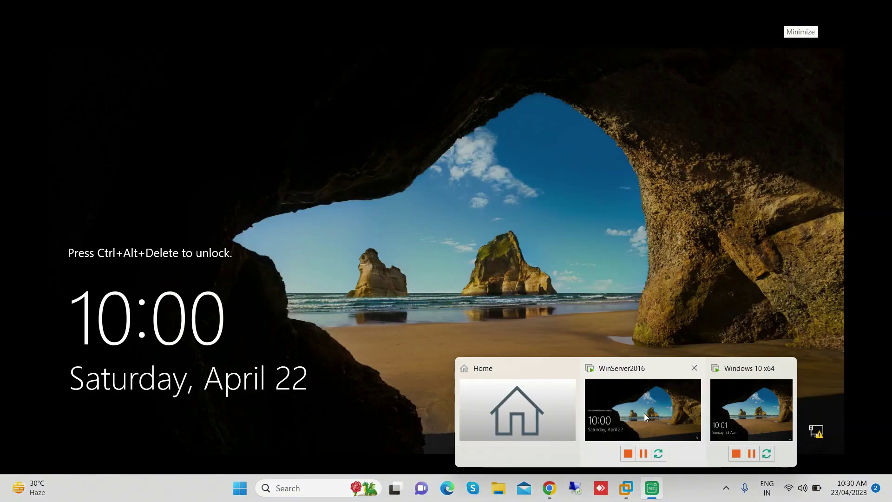
pyautogui.moveTo(756, 405)
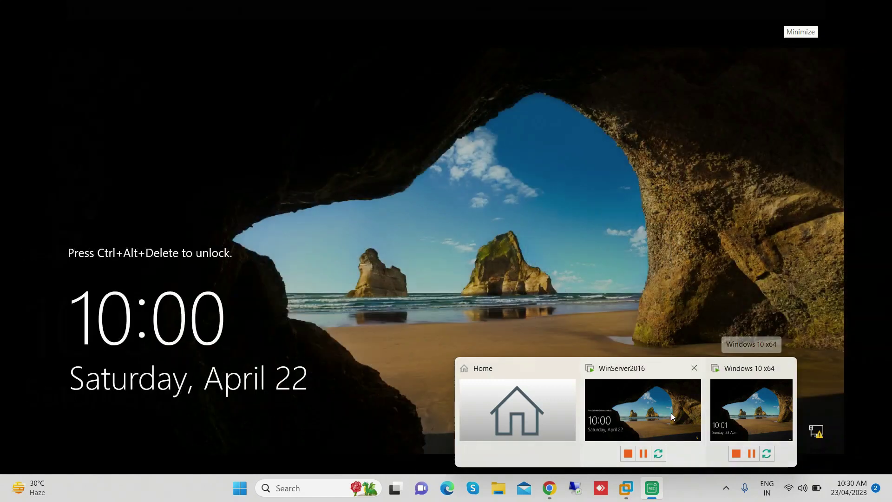
pyautogui.click(668, 413)
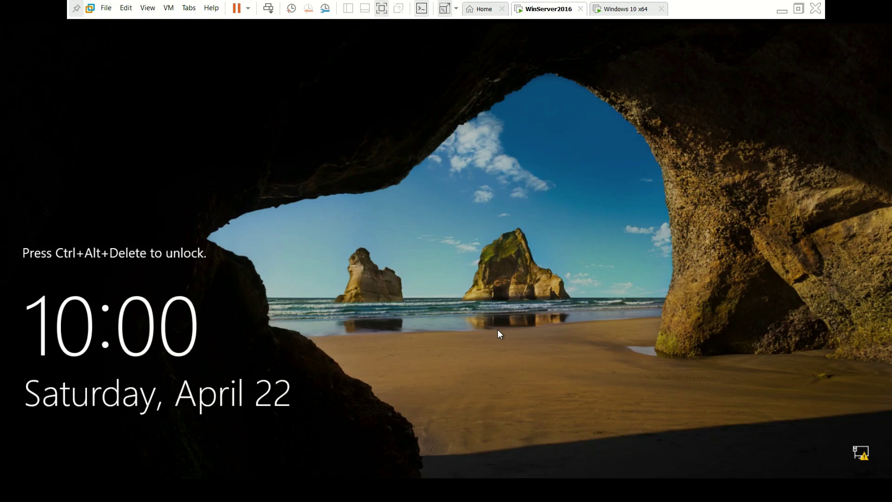
# - Send Ctrl+Alt+Del to WinServer2016 and sign in with the administrator password
pyautogui.press('ctrl+alt+Insert')
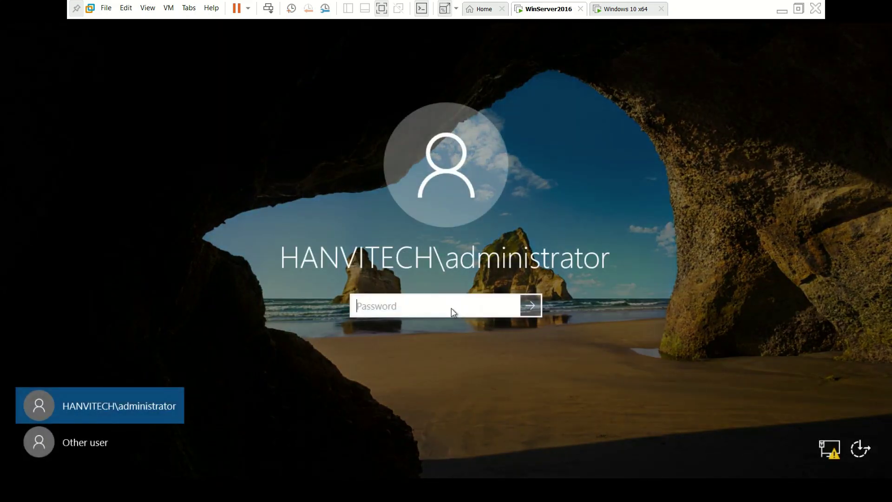
pyautogui.write('********')
pyautogui.press('Return')
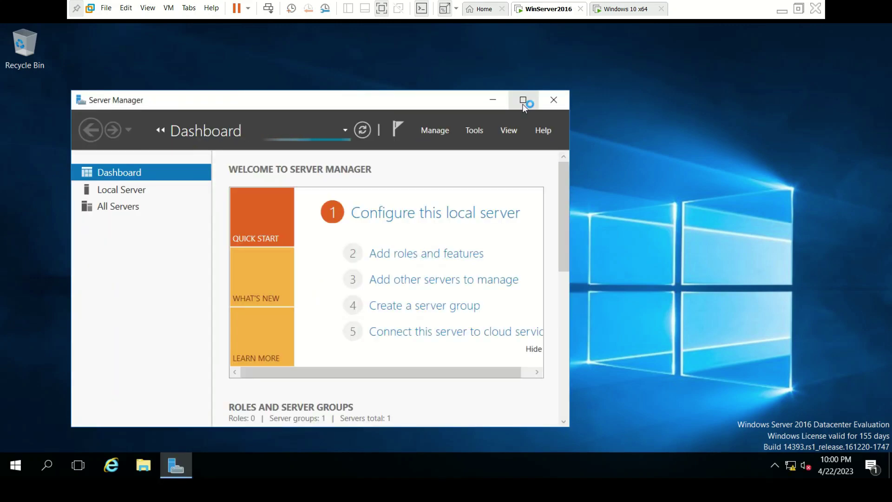
# - Check the domain user's account in Active Directory Users and Computers' Users container, then minimize the console
pyautogui.click(523, 99)
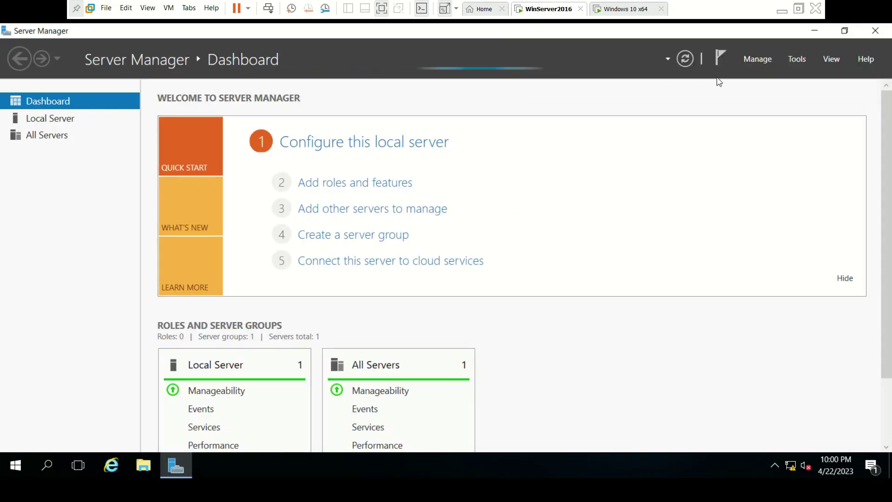
pyautogui.click(796, 60)
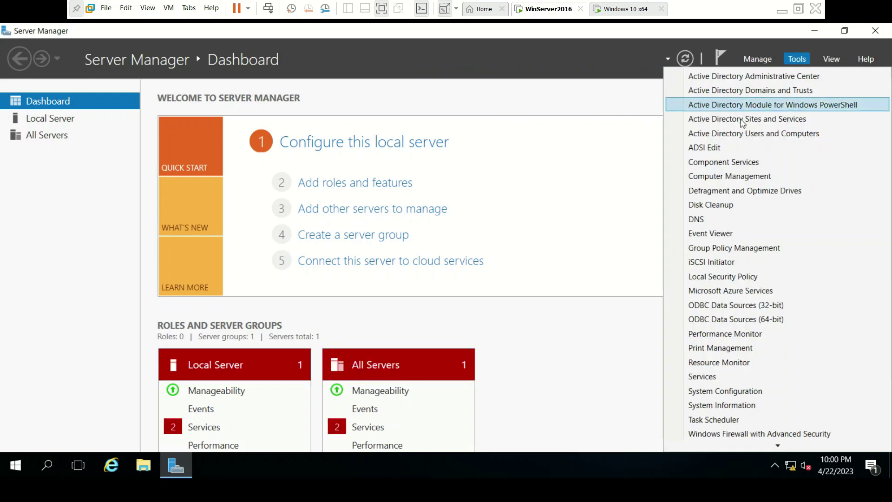
pyautogui.click(781, 135)
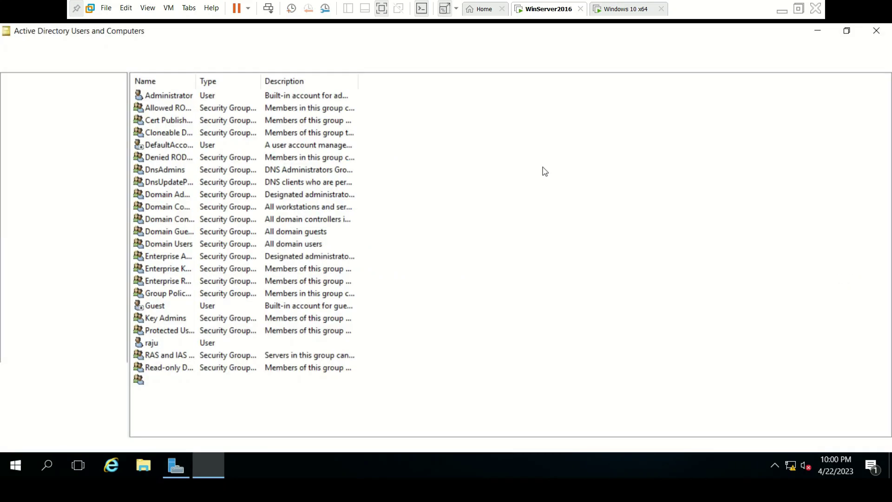
pyautogui.click(147, 344)
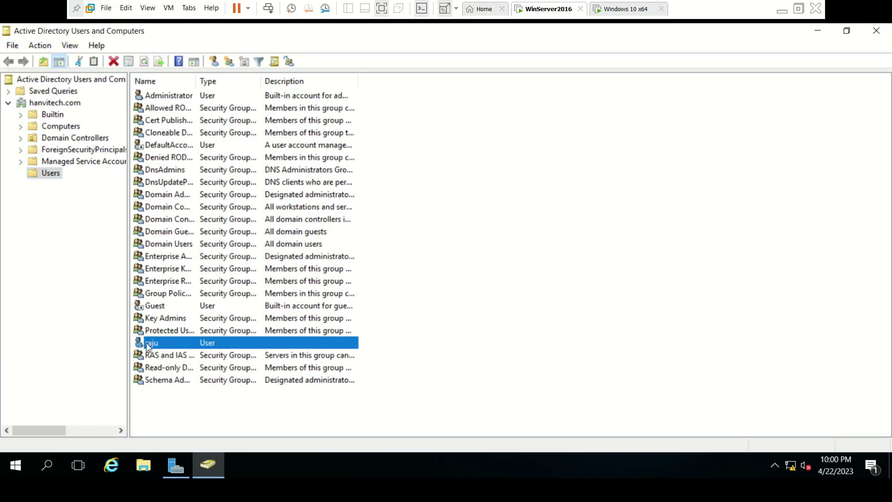
pyautogui.click(818, 34)
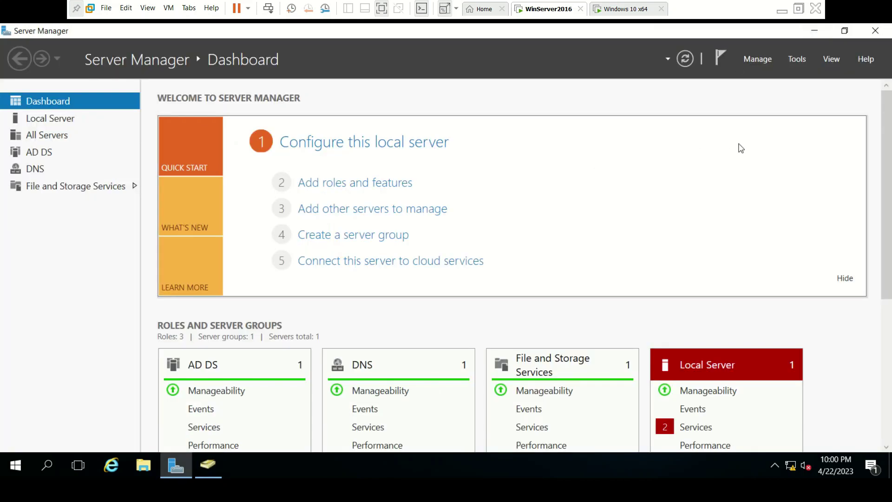
# - Unlock the Windows 10 x64 VM with the domain user's password, then return to the WinServer2016 tab
pyautogui.click(628, 9)
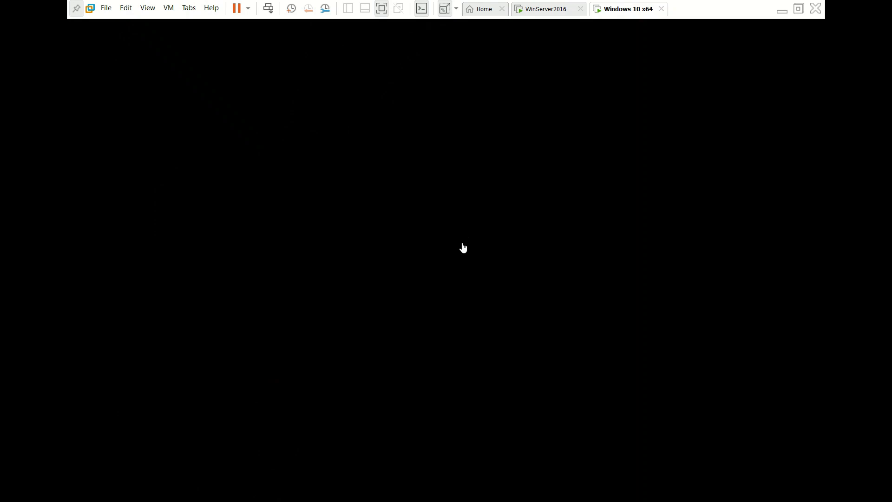
pyautogui.click(388, 294)
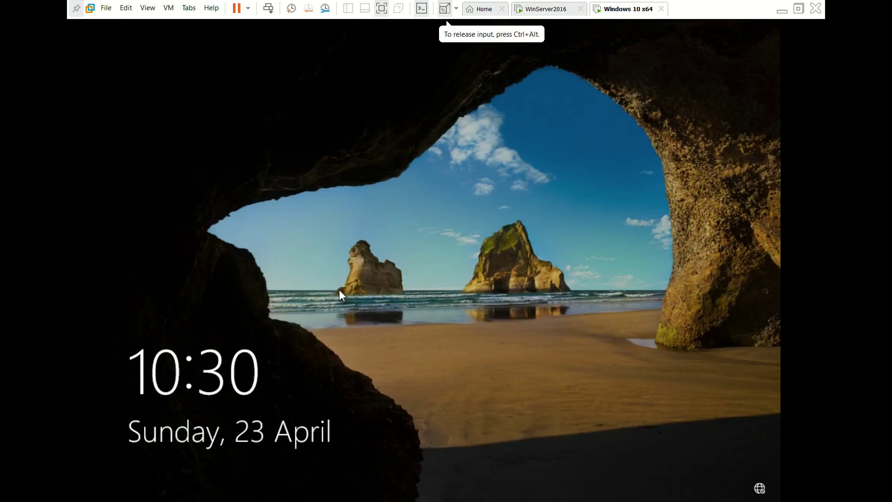
pyautogui.click(428, 288)
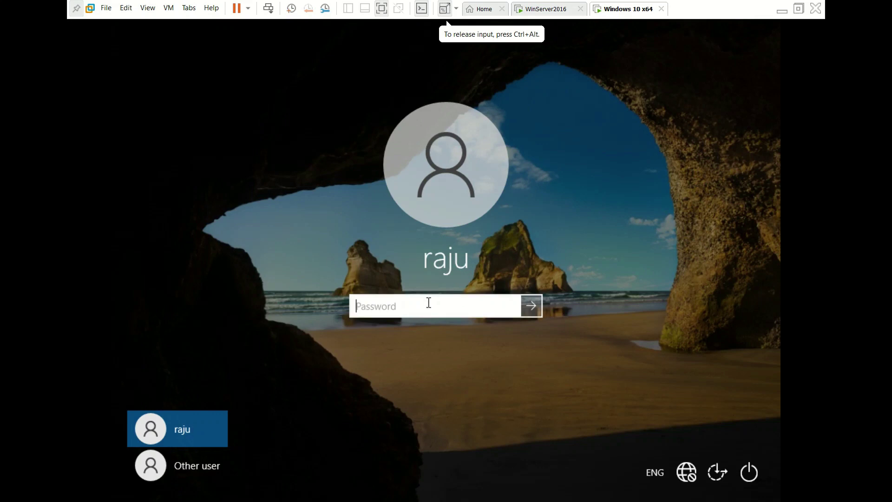
pyautogui.write('•••••••')
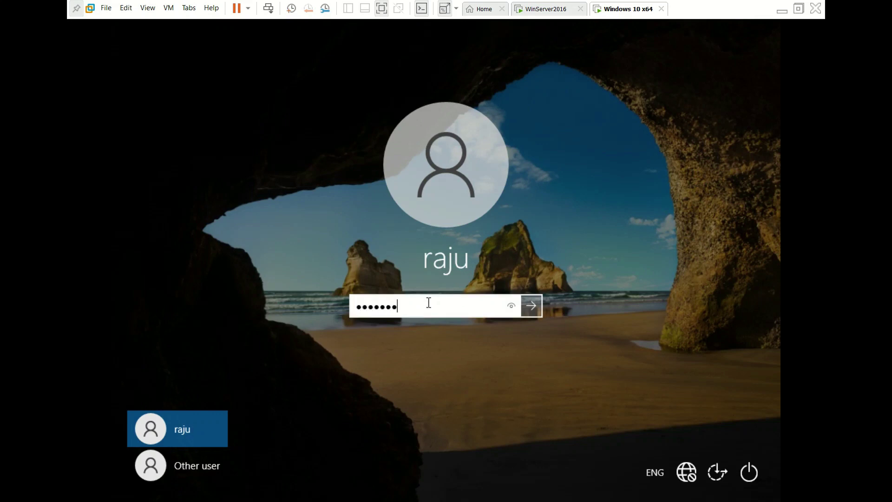
pyautogui.press('Return')
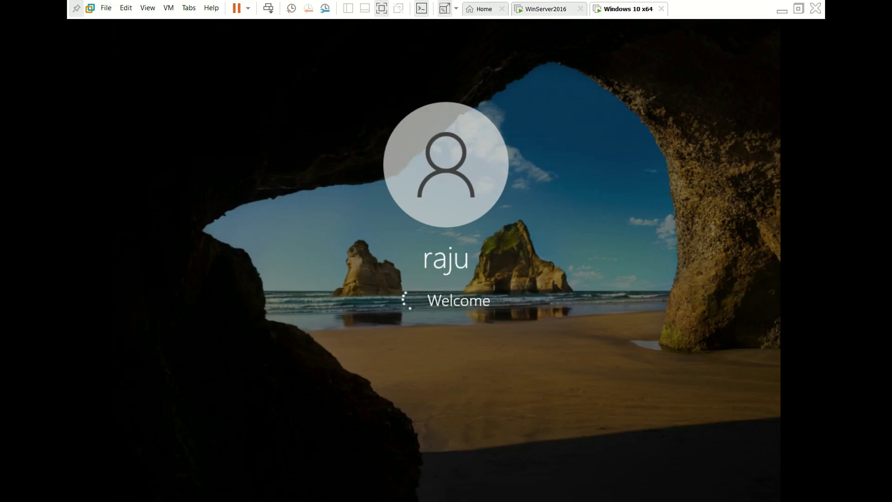
pyautogui.click(547, 11)
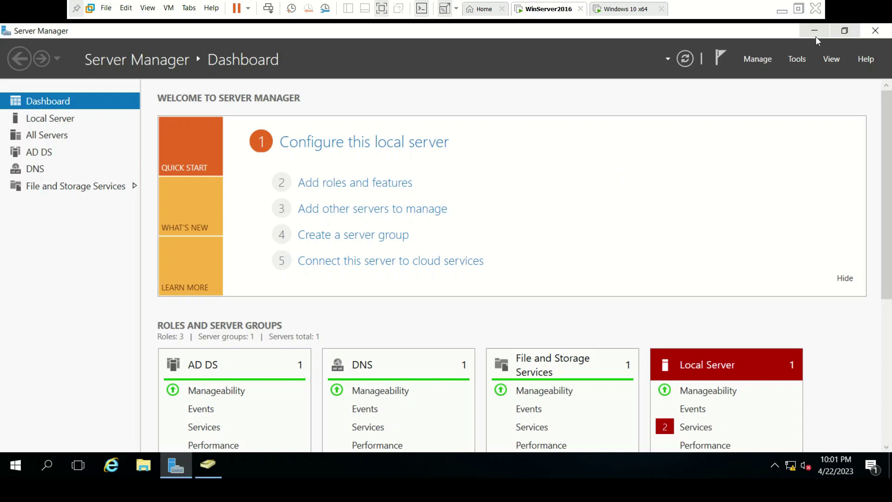
# - Minimize Server Manager and choose Switch user from the server's Ctrl+Alt+Del screen
pyautogui.click(814, 31)
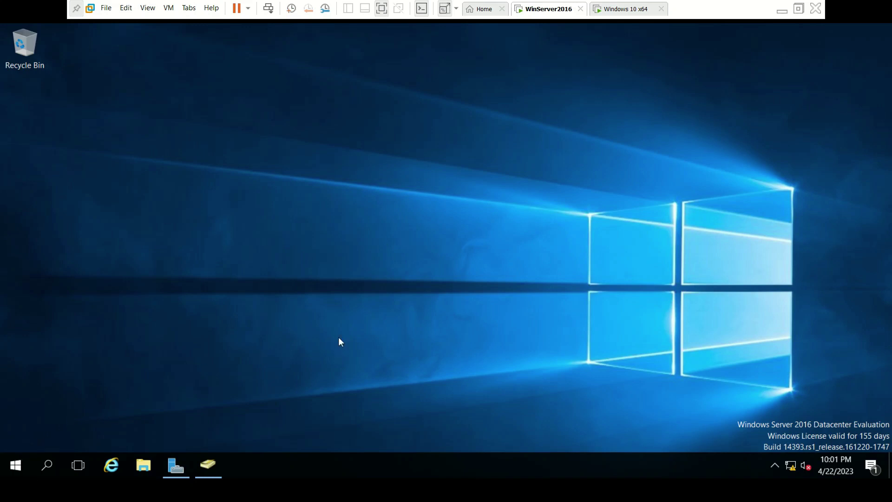
pyautogui.press('ctrl+alt+Insert')
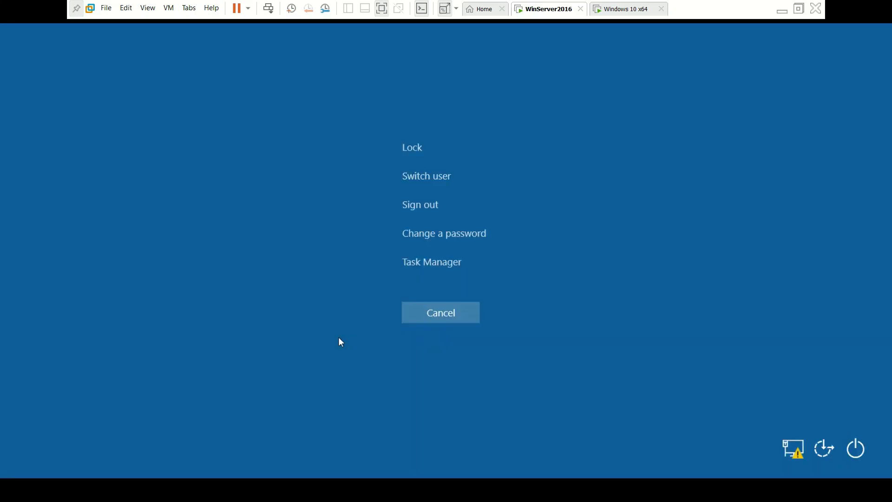
pyautogui.click(442, 178)
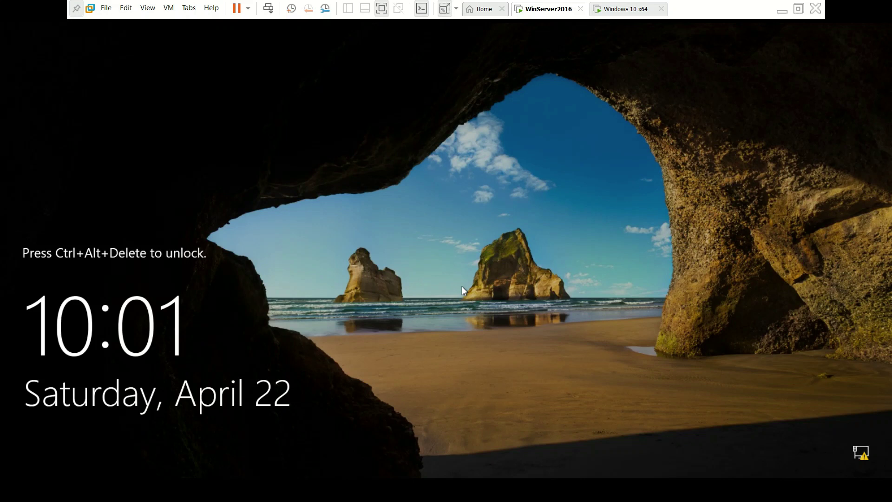
# - Attempt signing in to the server as the domain user and dismiss the sign-in not allowed message
pyautogui.press('ctrl+alt+Insert')
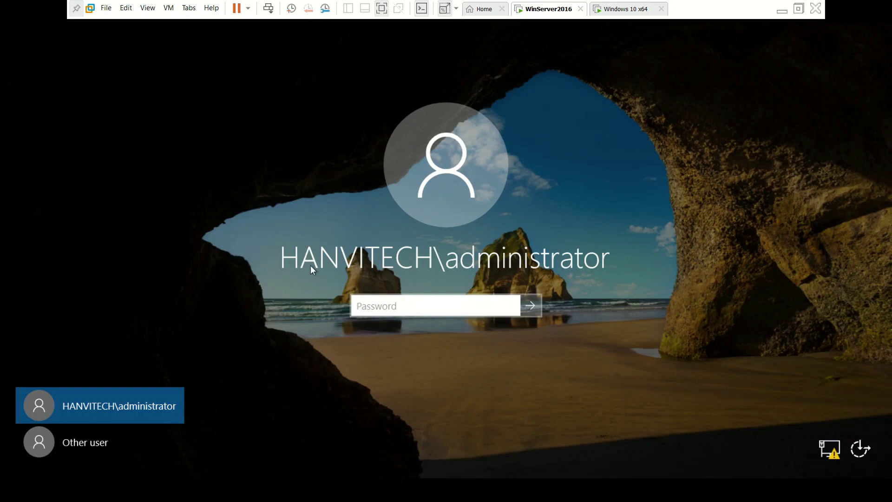
pyautogui.click(109, 441)
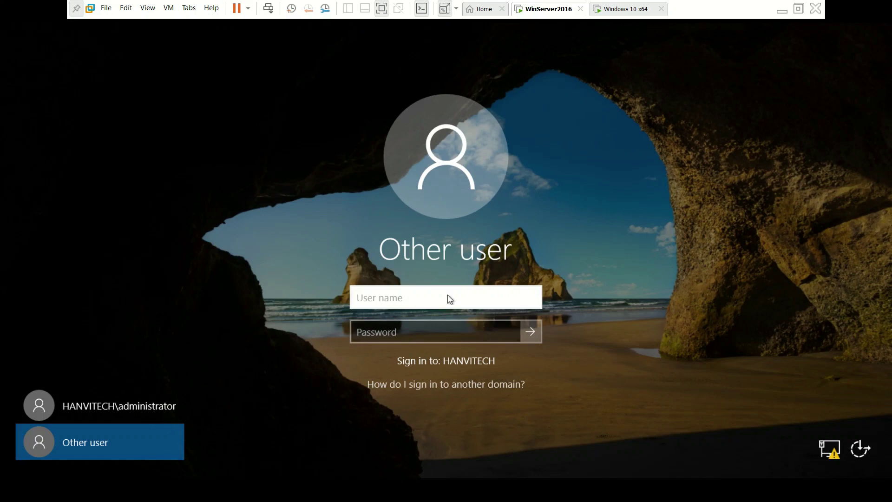
pyautogui.write('raju')
pyautogui.click(413, 334)
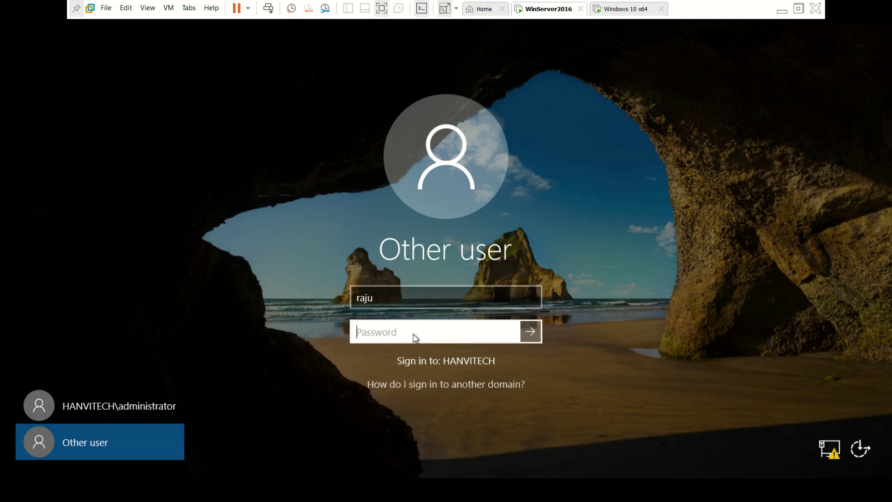
pyautogui.write('********')
pyautogui.press('Return')
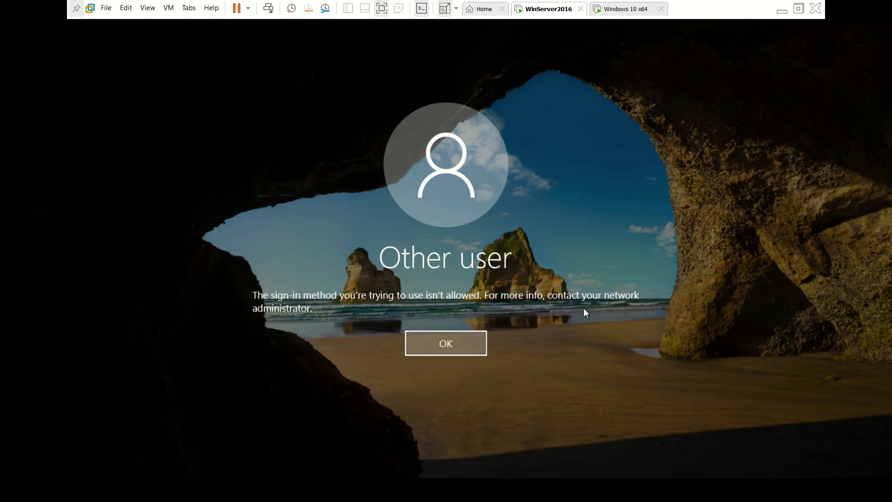
pyautogui.click(458, 343)
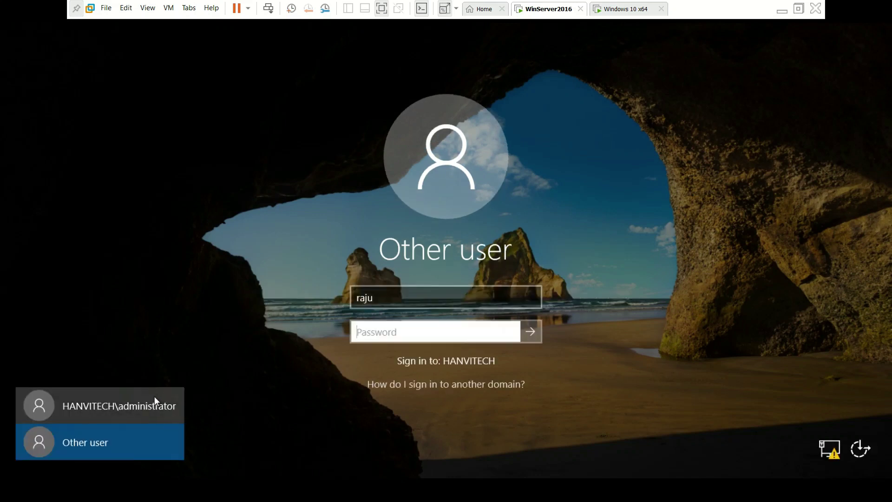
# - Sign in as HANVITECH\administrator with the administrator password
pyautogui.click(155, 397)
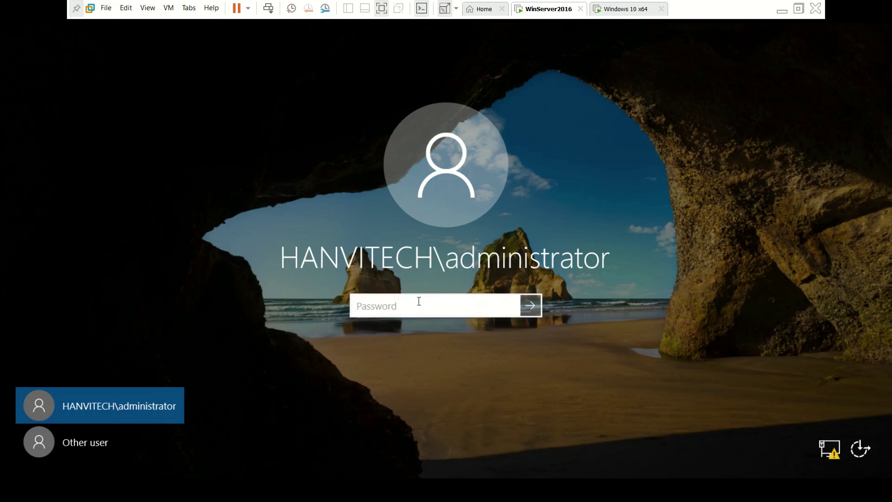
pyautogui.write('P@ssw0rd')
pyautogui.press('Return')
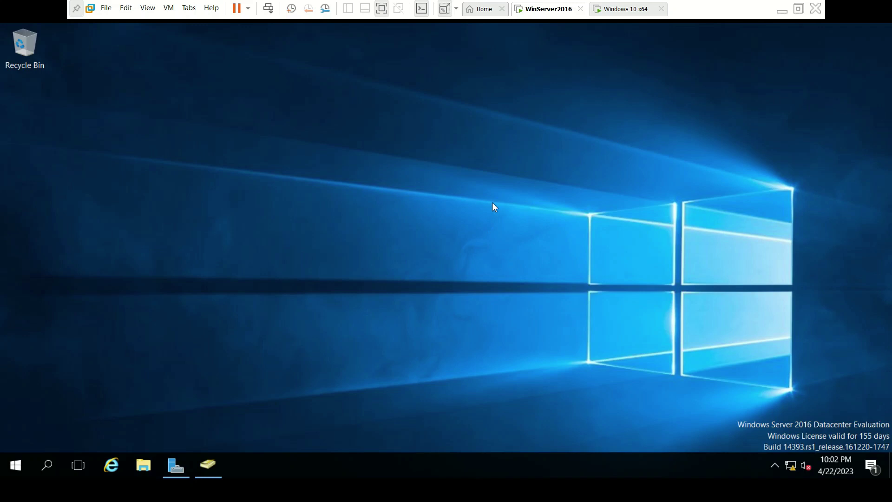
# - Relaunch Server Manager from Start and launch Group Policy Management from its Tools menu
pyautogui.click(3, 475)
pyautogui.click(231, 156)
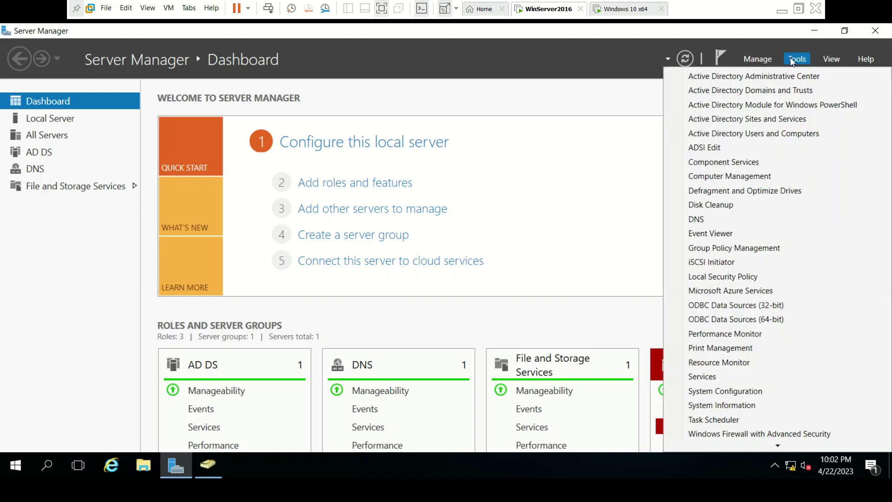
pyautogui.click(729, 248)
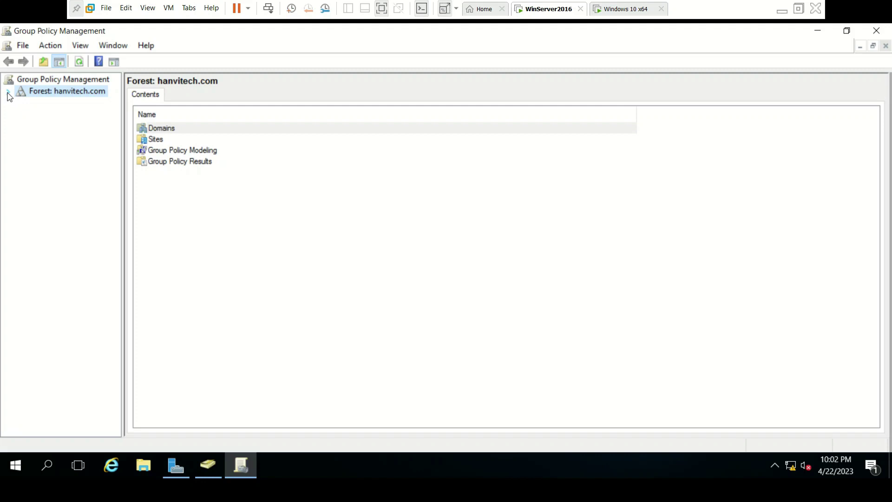
# - Expand Forest, Domains, hanvitech.com and Domain Controllers, then select the Default Domain Controllers Policy link
pyautogui.click(8, 93)
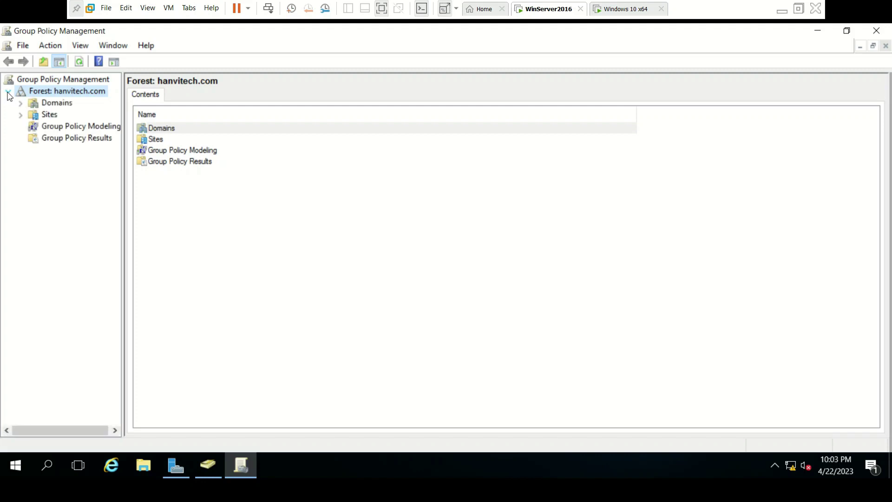
pyautogui.click(20, 103)
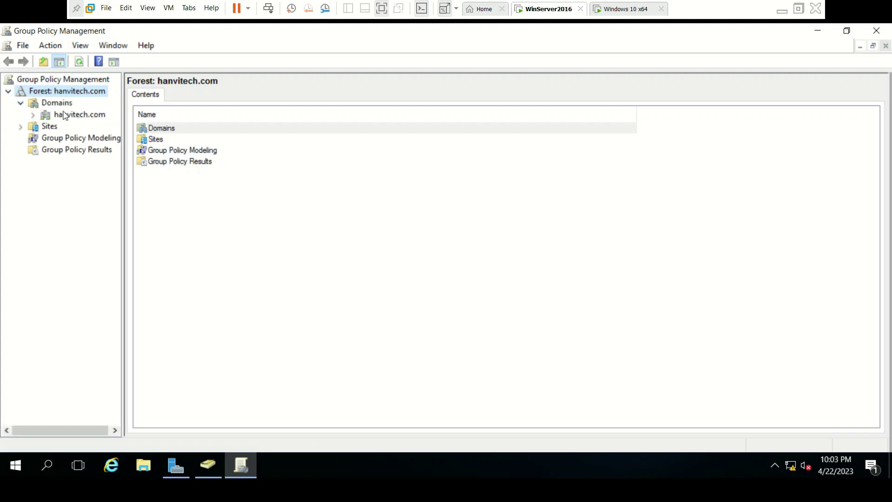
pyautogui.click(33, 116)
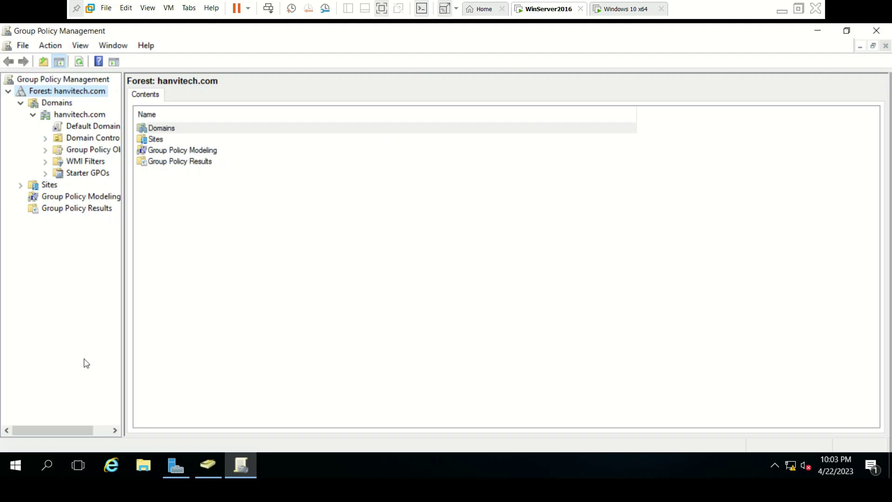
pyautogui.moveTo(65, 430); pyautogui.dragTo(112, 436)
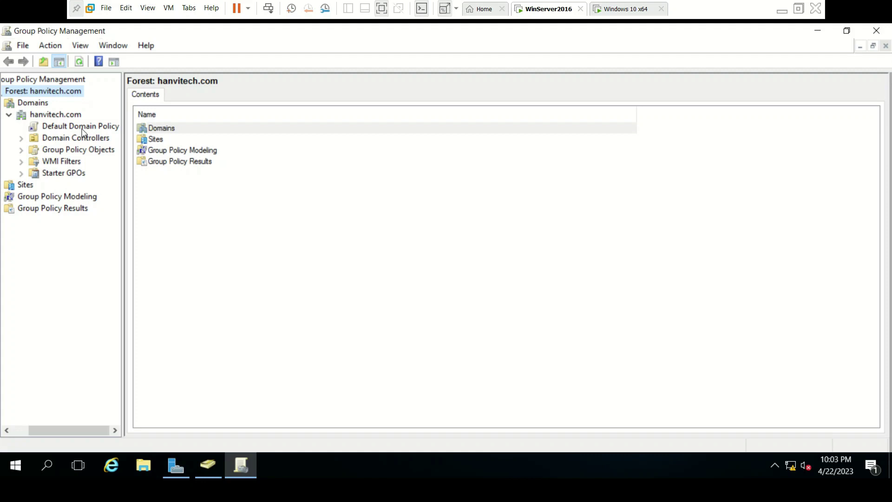
pyautogui.click(22, 139)
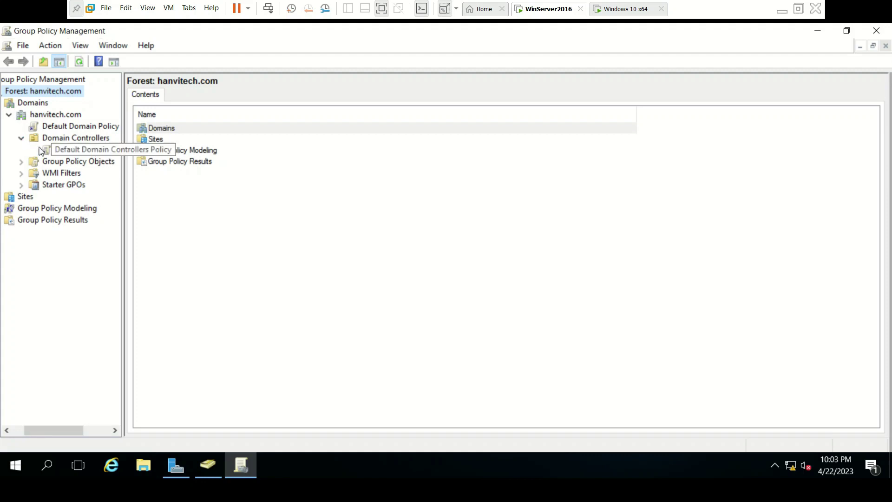
pyautogui.click(92, 150)
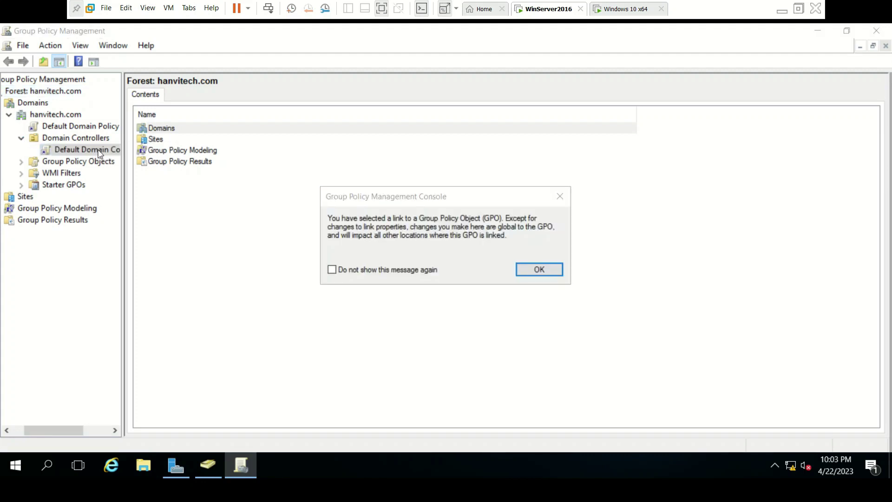
# - Acknowledge the GPO link notice and open Default Domain Controllers Policy in the editor
pyautogui.click(538, 269)
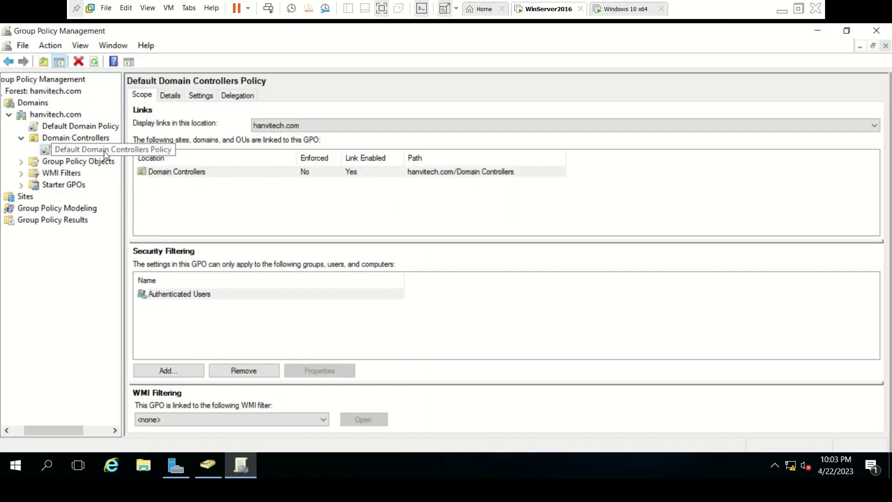
pyautogui.rightClick(105, 149)
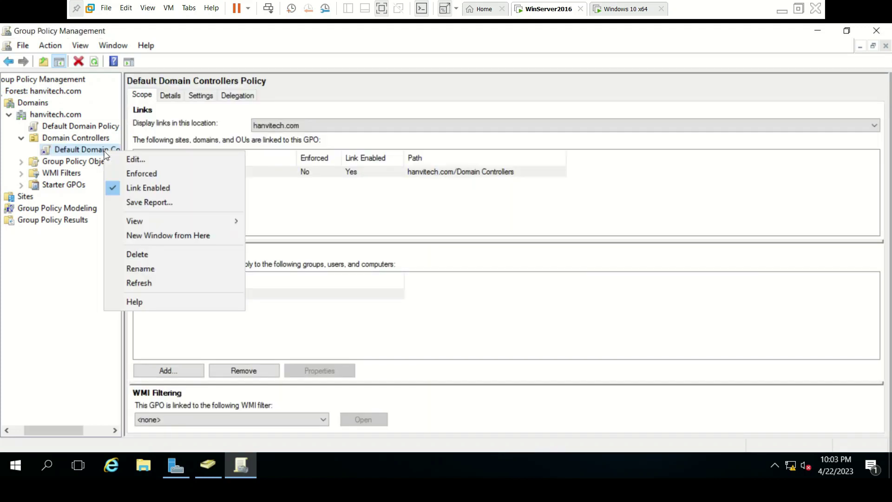
pyautogui.click(131, 160)
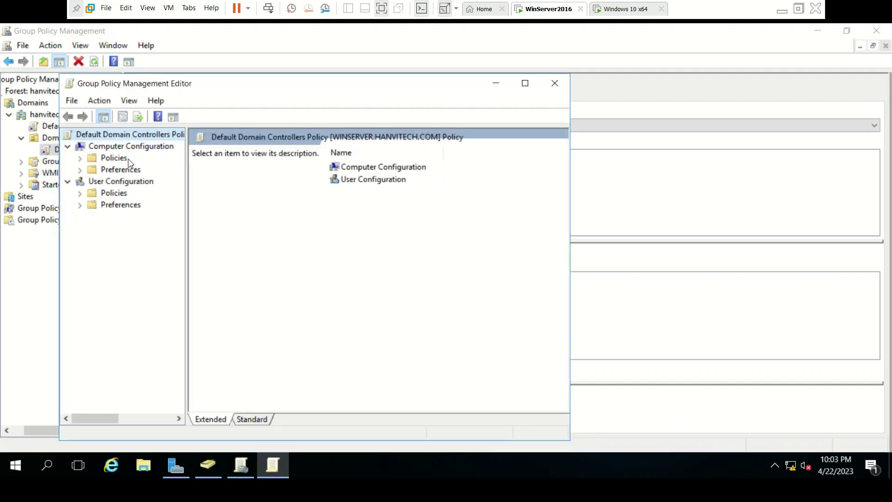
# - Navigate Computer Configuration > Policies > Windows Settings > Security Settings > Local Policies > User Rights Assignment to Allow log on locally
pyautogui.doubleClick(421, 171)
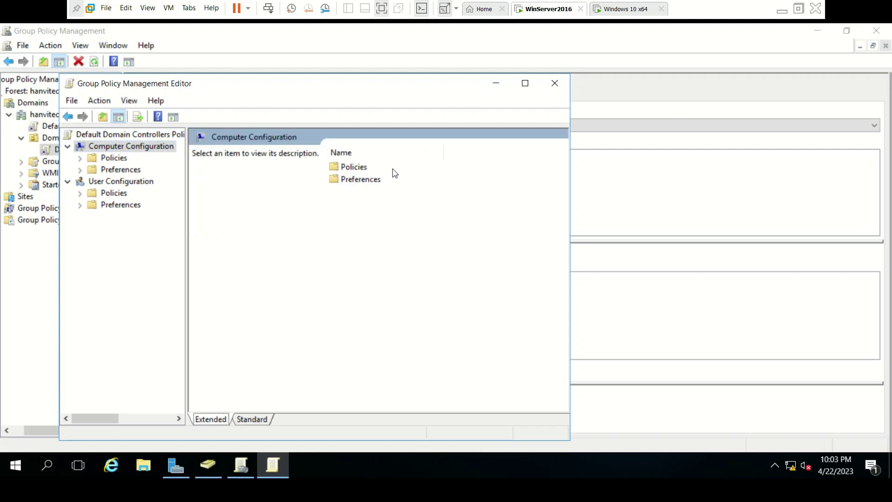
pyautogui.doubleClick(356, 167)
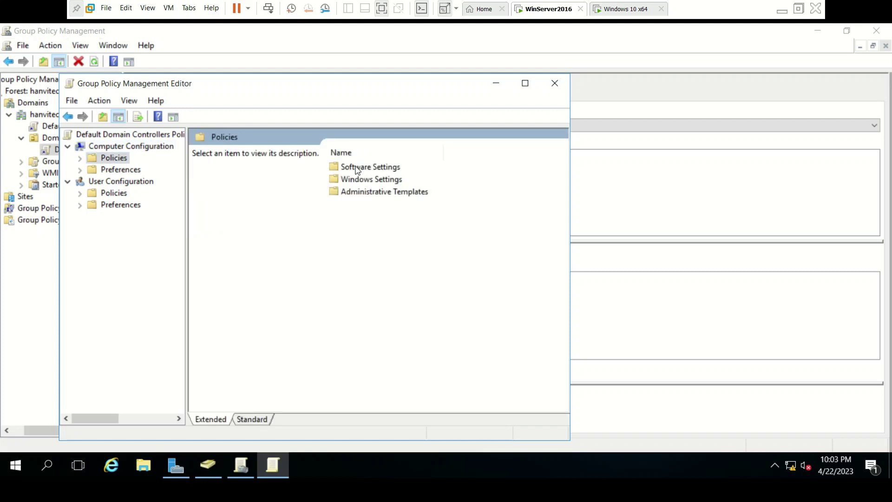
pyautogui.doubleClick(364, 180)
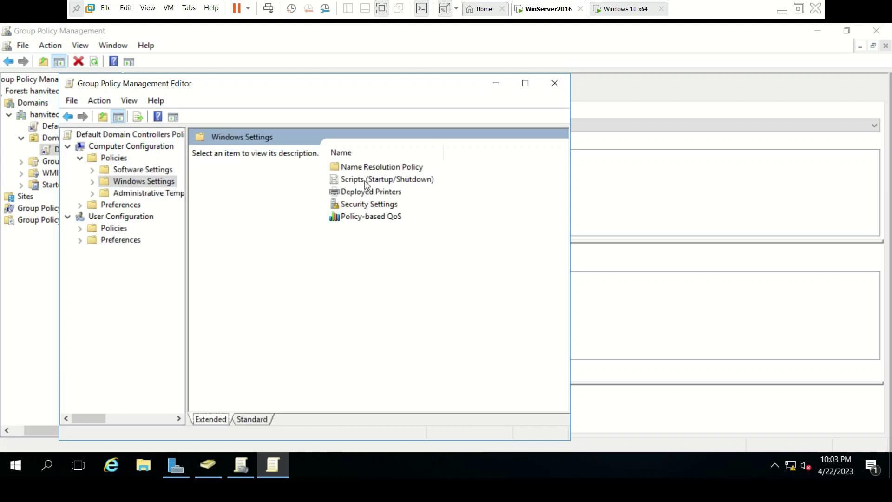
pyautogui.doubleClick(354, 204)
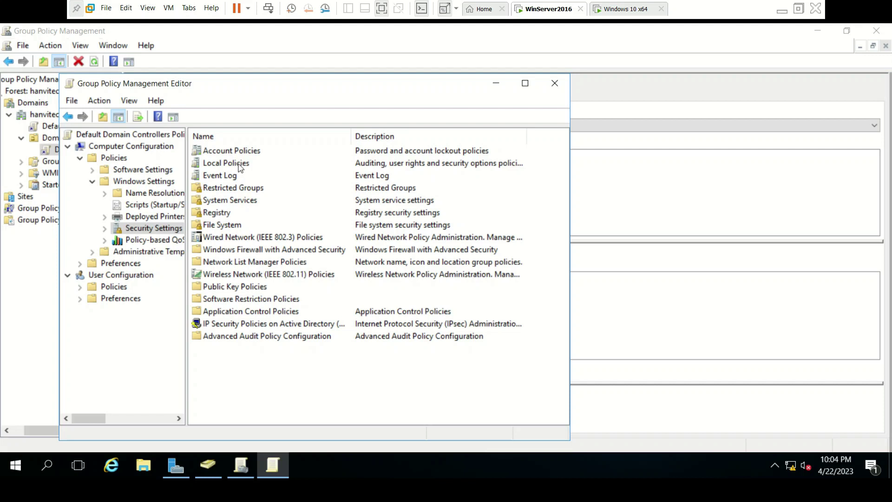
pyautogui.doubleClick(238, 164)
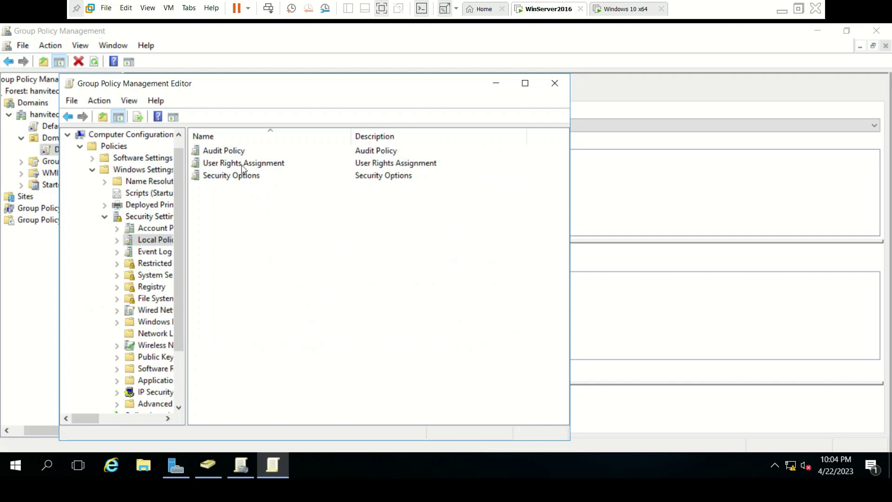
pyautogui.doubleClick(243, 164)
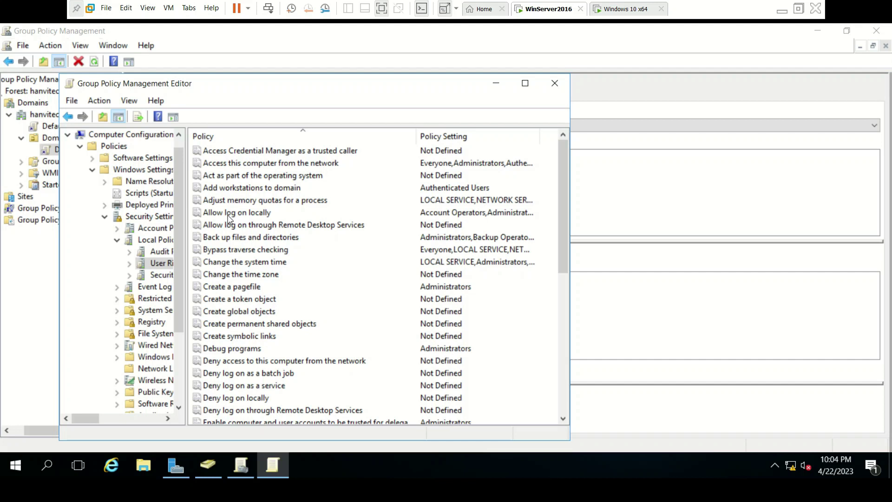
pyautogui.click(254, 215)
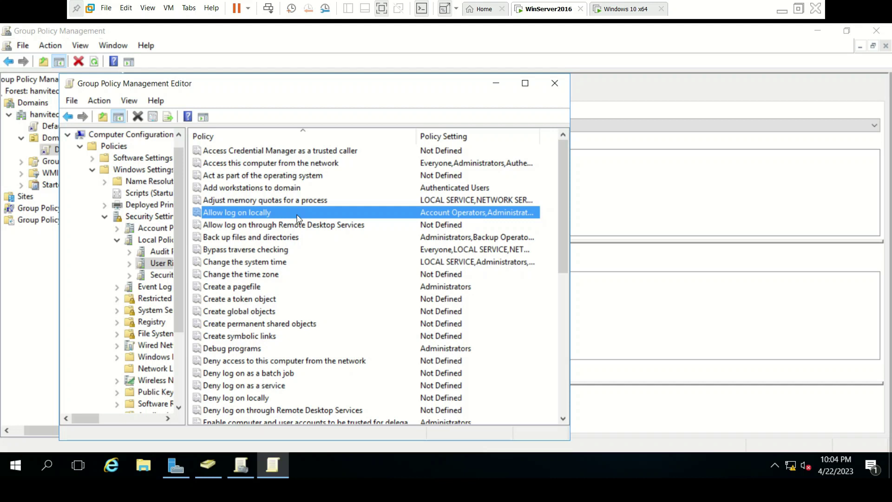
# - Open Allow log on locally properties and list all hanvitech.com accounts in the advanced Select Users search
pyautogui.doubleClick(298, 213)
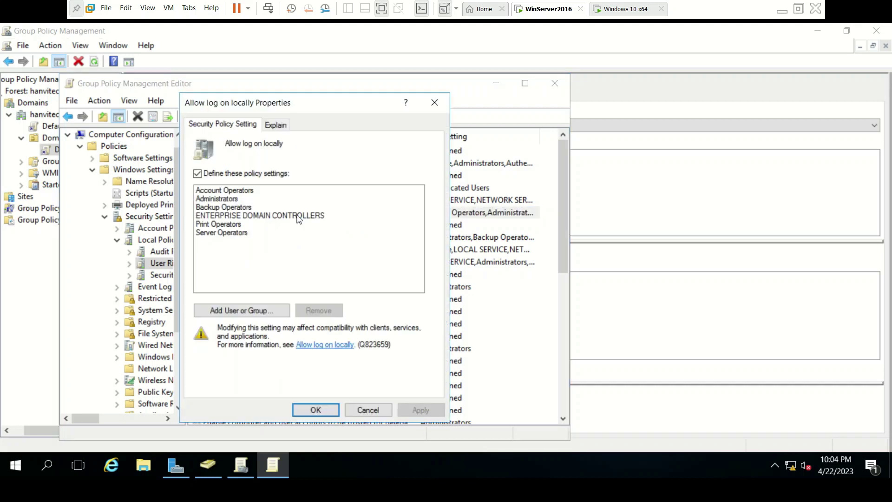
pyautogui.click(238, 311)
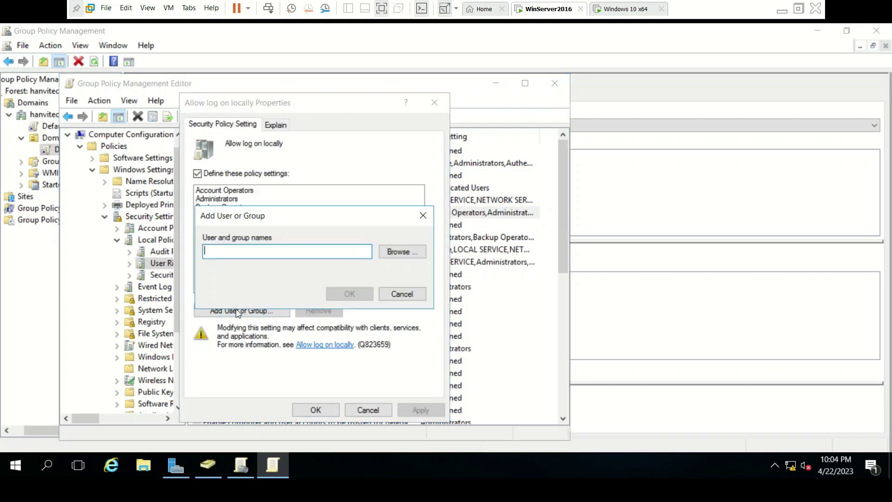
pyautogui.click(402, 252)
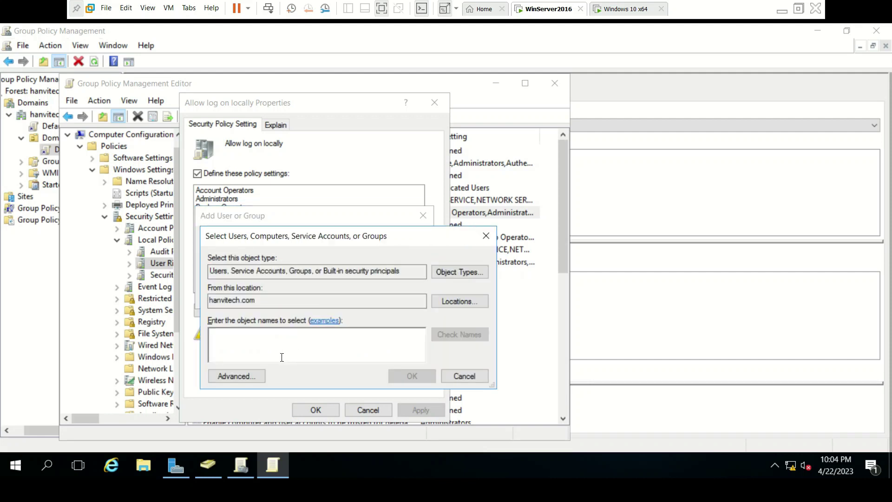
pyautogui.click(240, 377)
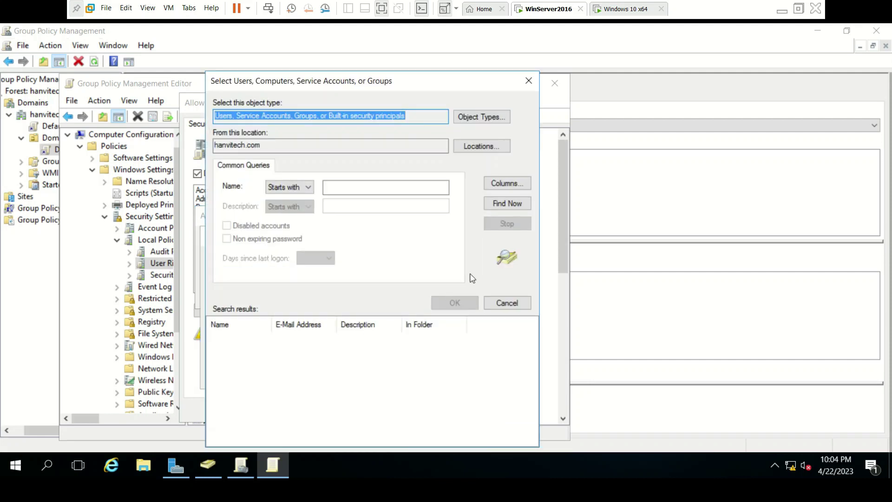
pyautogui.click(524, 206)
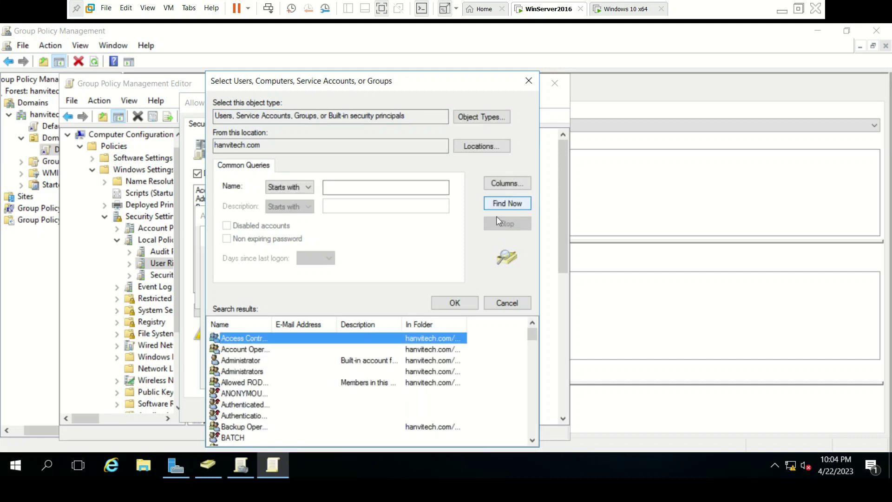
pyautogui.click(313, 386)
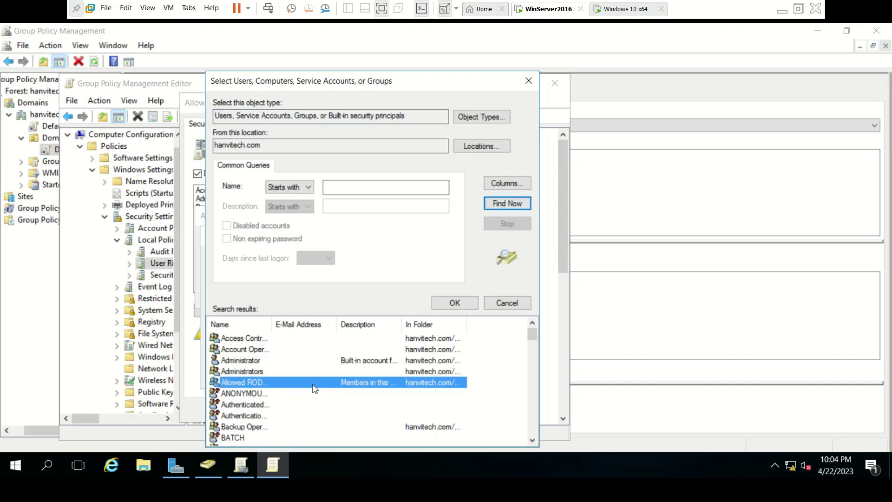
pyautogui.press('r')
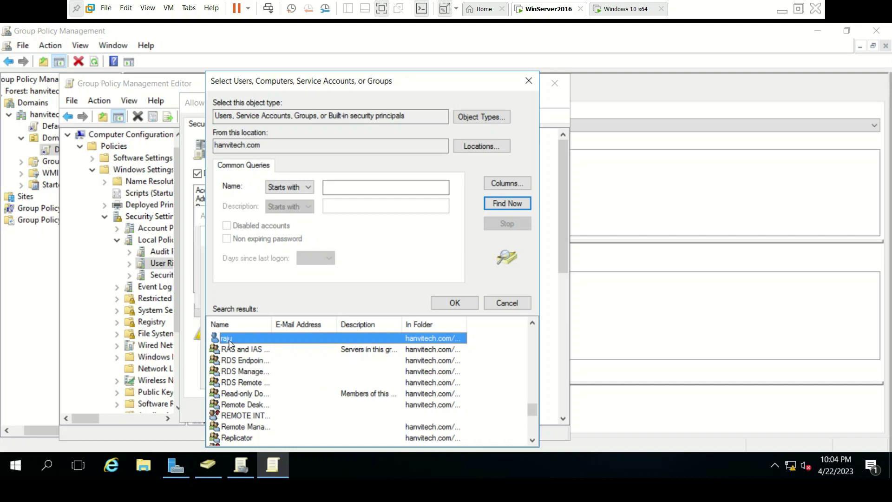
pyautogui.click(250, 368)
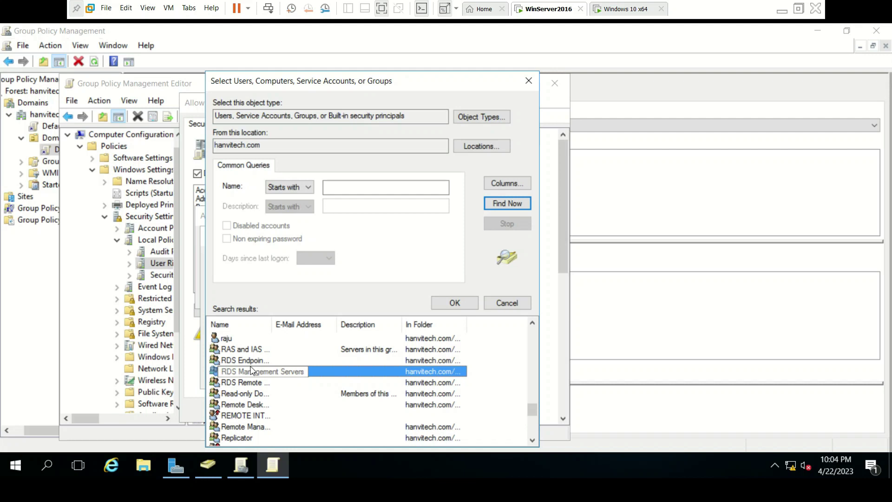
pyautogui.click(234, 393)
pyautogui.press('e')
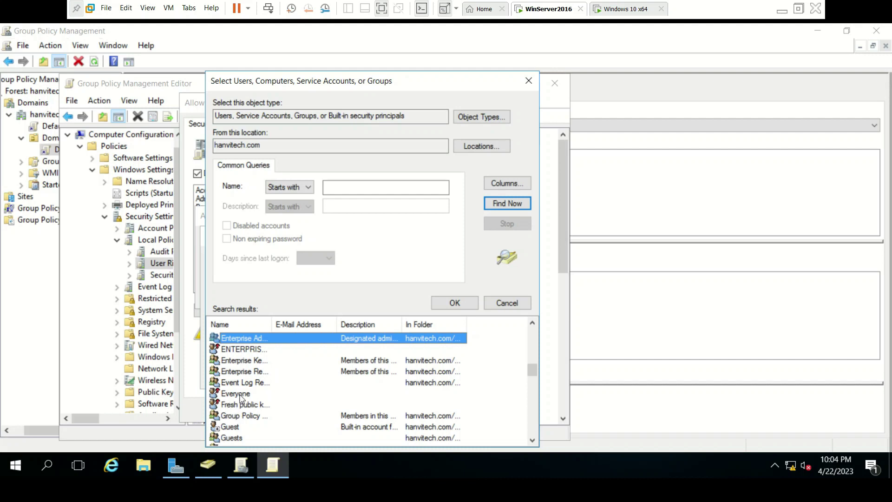
# - Add Everyone to Allow log on locally, verify the name, and apply the policy change
pyautogui.click(241, 397)
pyautogui.doubleClick(241, 398)
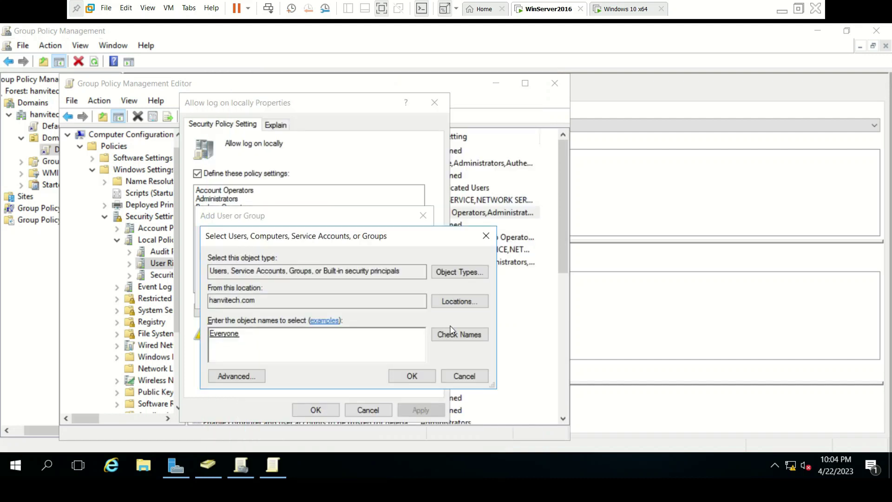
pyautogui.click(472, 344)
pyautogui.click(413, 377)
pyautogui.click(349, 294)
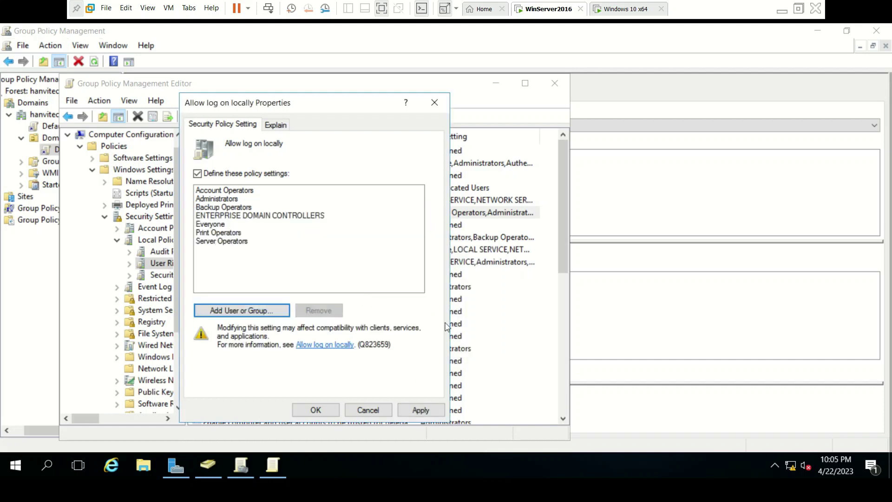
pyautogui.click(419, 411)
pyautogui.click(317, 411)
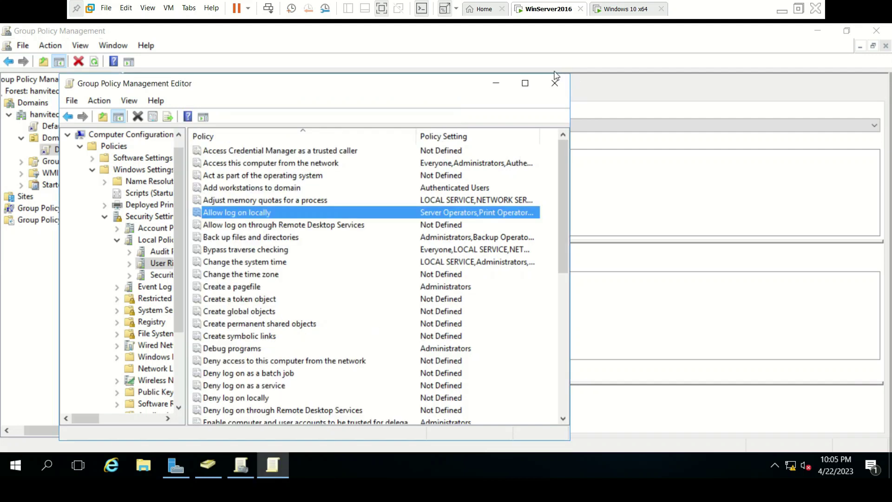
# - Close the Group Policy Management Editor and minimize GPMC and Server Manager to reach the desktop
pyautogui.click(554, 84)
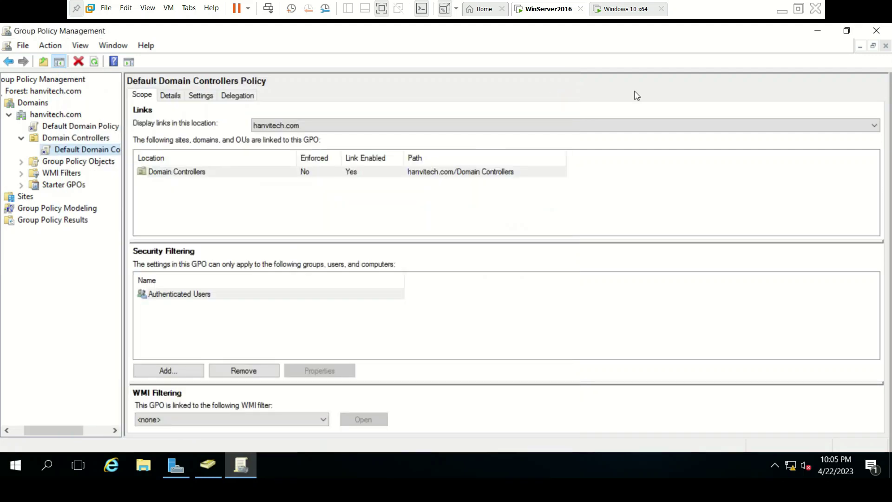
pyautogui.click(818, 32)
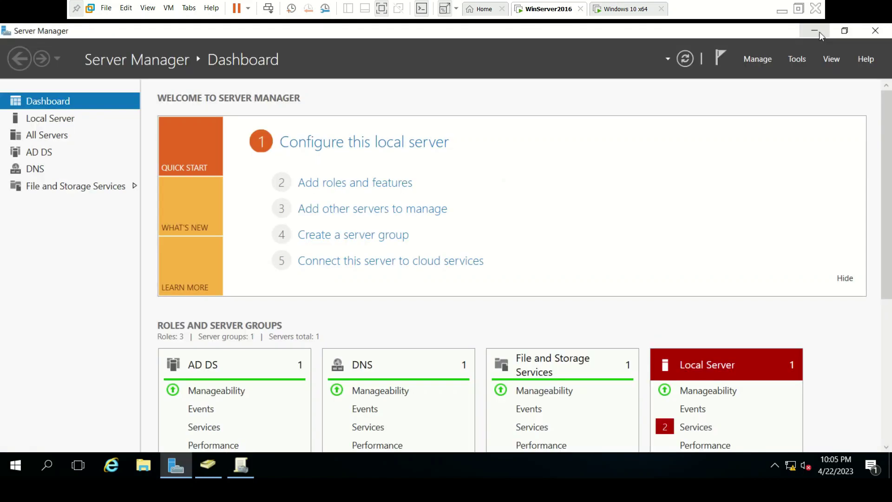
pyautogui.click(815, 31)
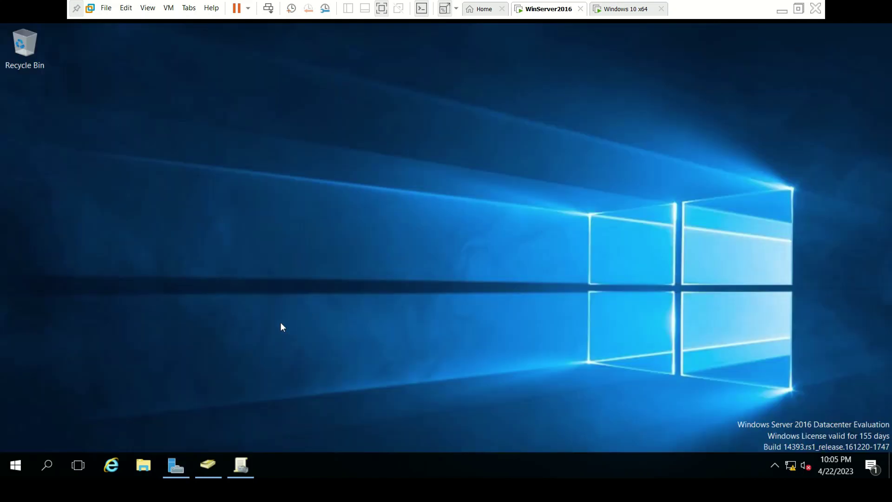
pyautogui.click(55, 464)
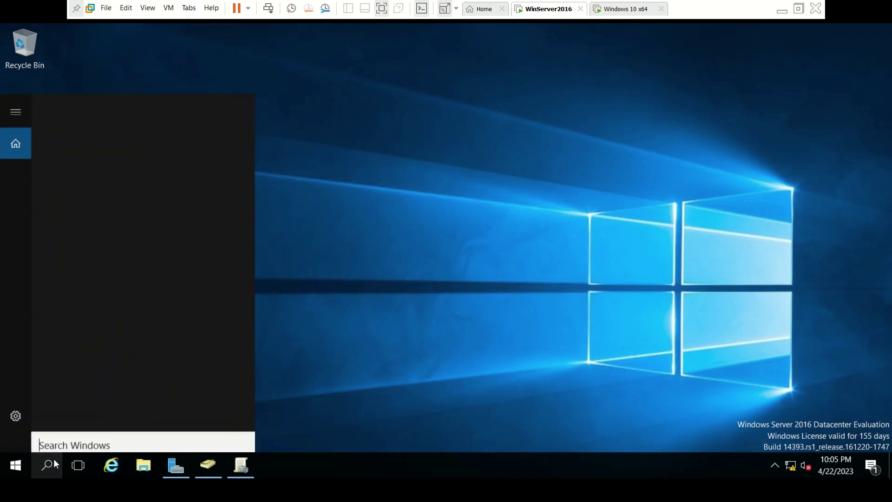
pyautogui.write('cm')
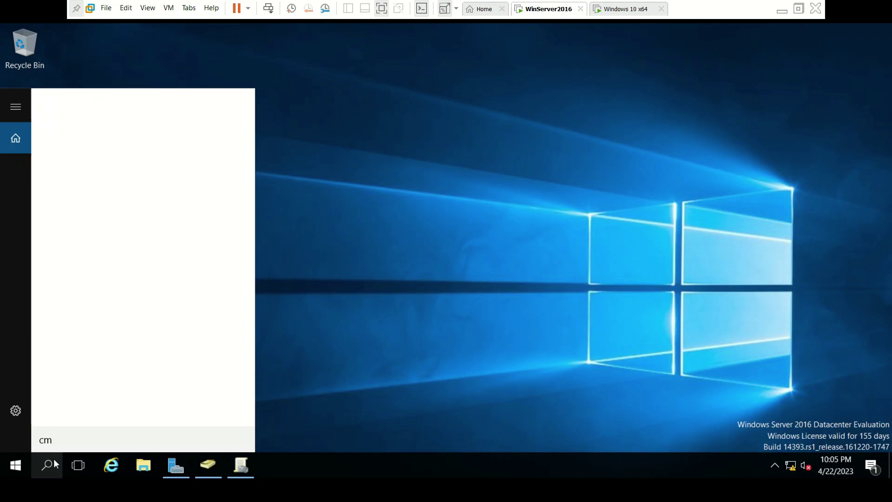
pyautogui.write('d')
pyautogui.press('Return')
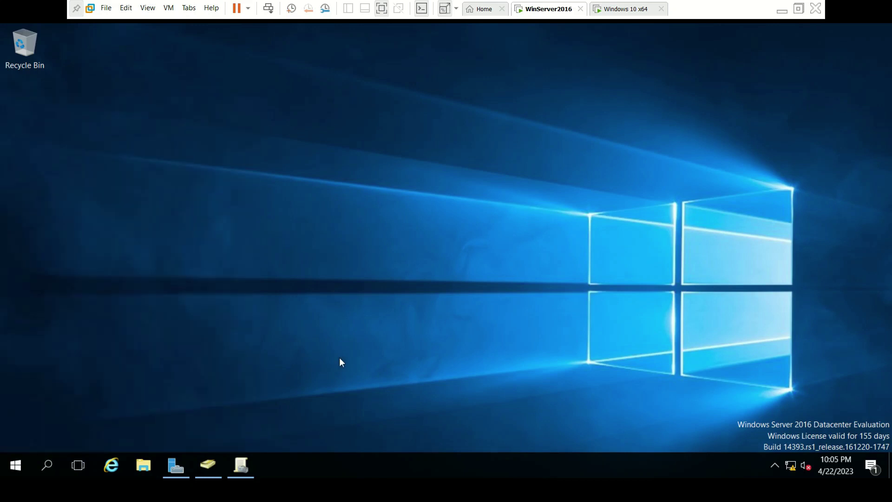
# - Run gpupdate from the Run dialog to refresh the server's Group Policy
pyautogui.press('super+r')
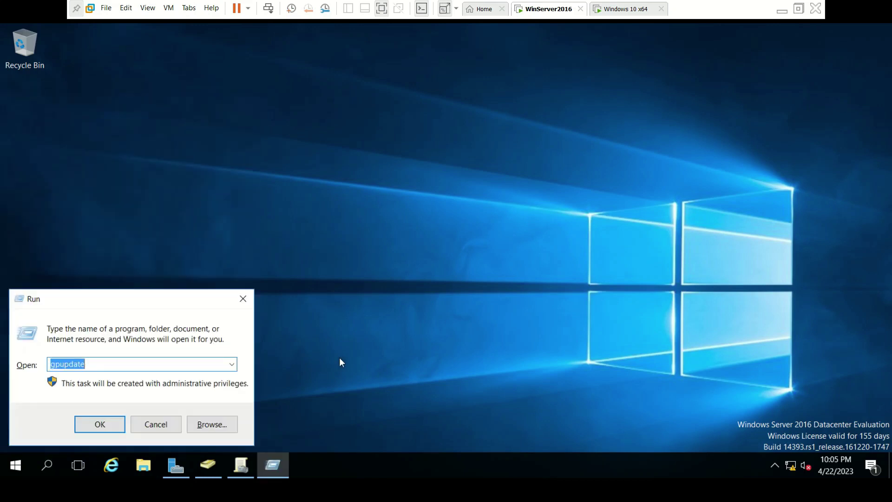
pyautogui.write('gp')
pyautogui.press('Down')
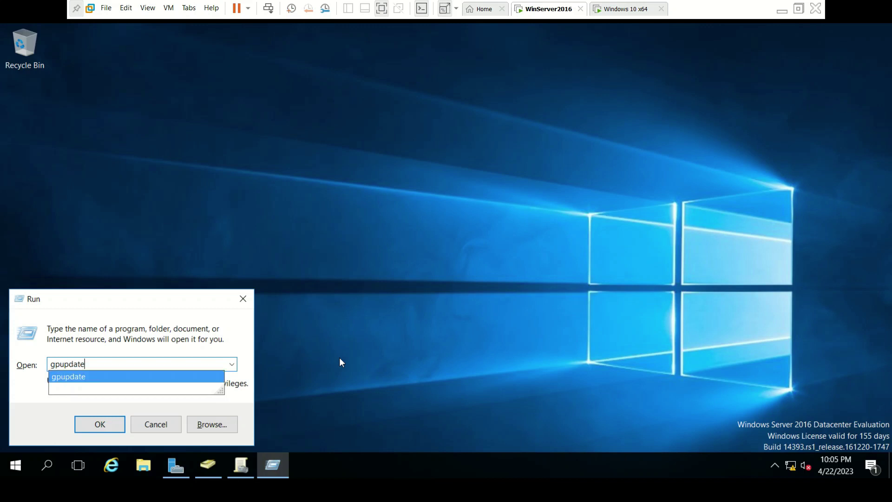
pyautogui.press('Return')
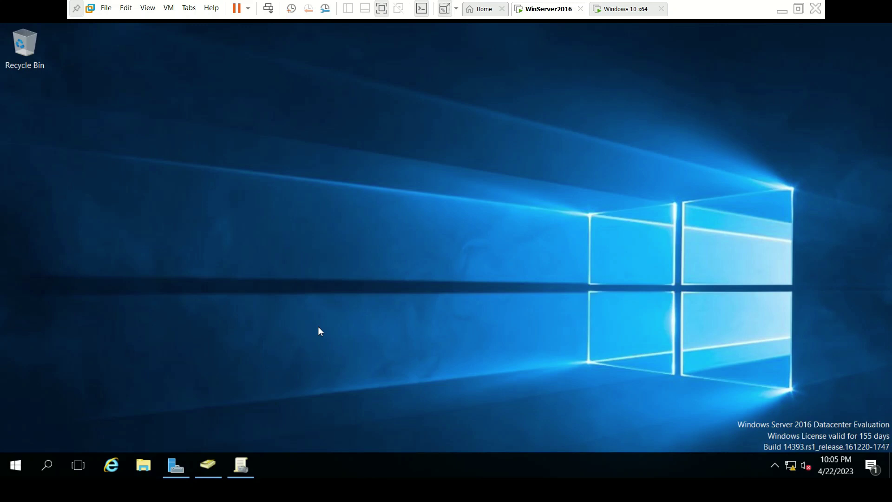
# - Switch user and sign in on the server as the domain user with that account's password
pyautogui.press('ctrl+alt+Insert')
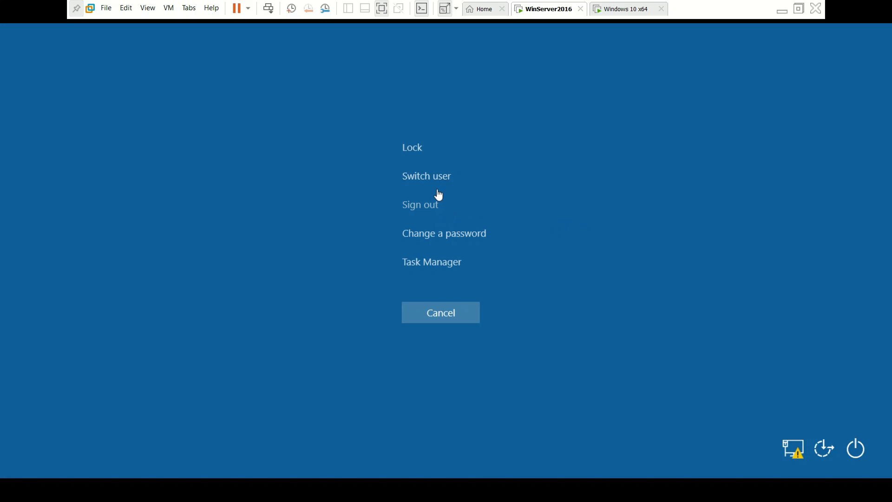
pyautogui.click(431, 177)
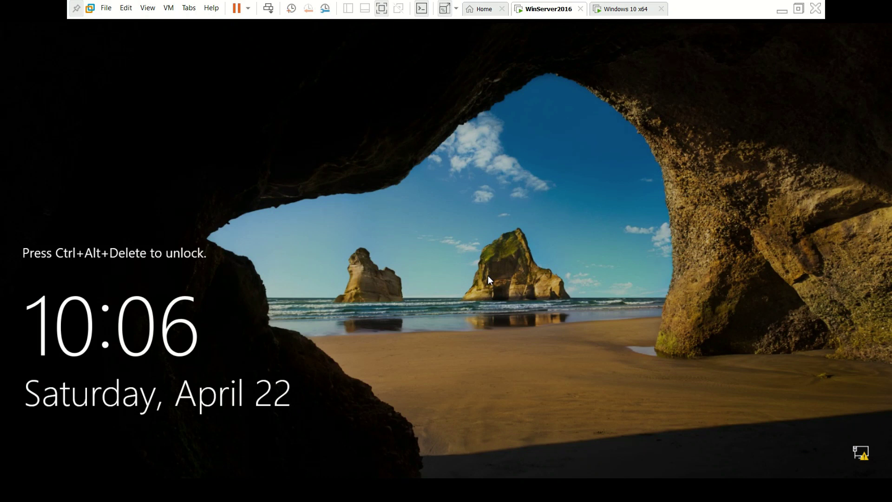
pyautogui.press('ctrl+alt+Insert')
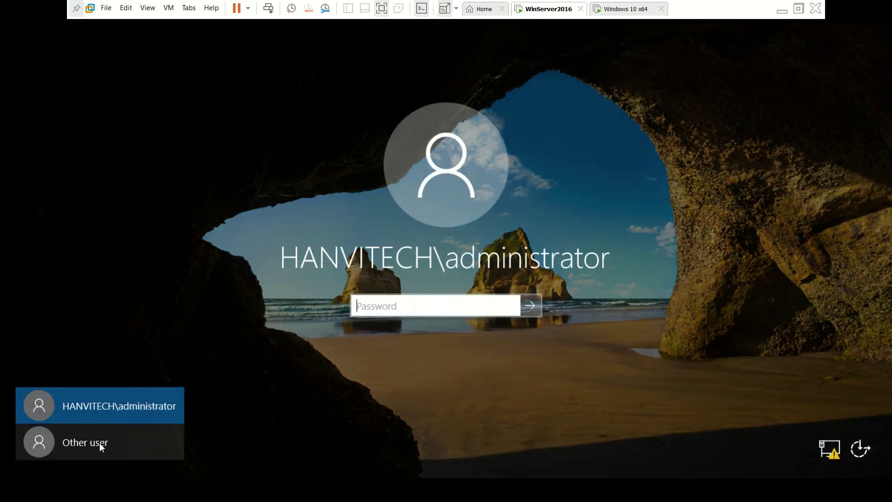
pyautogui.click(100, 443)
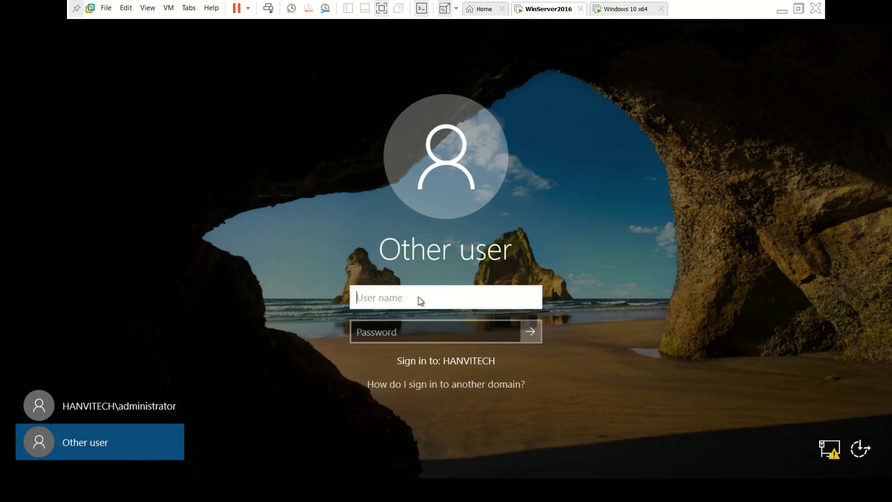
pyautogui.write('raju')
pyautogui.press('Tab')
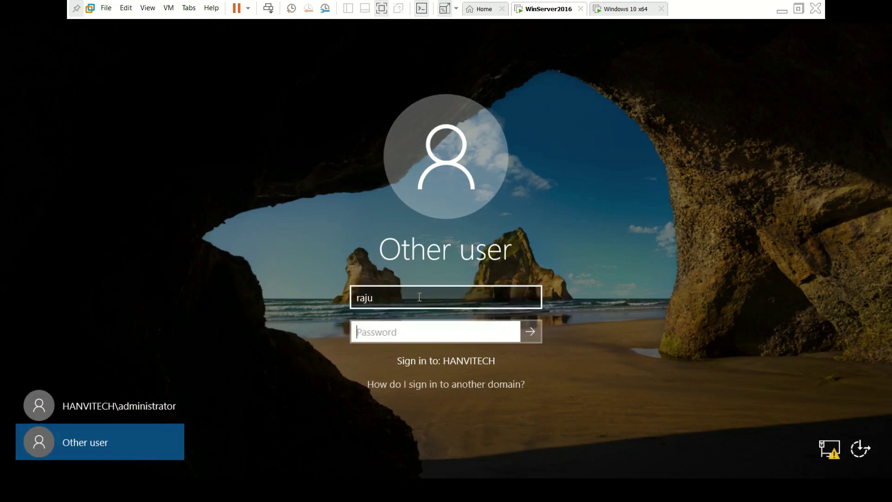
pyautogui.press('Tab')
pyautogui.write('••••••••')
pyautogui.press('Return')
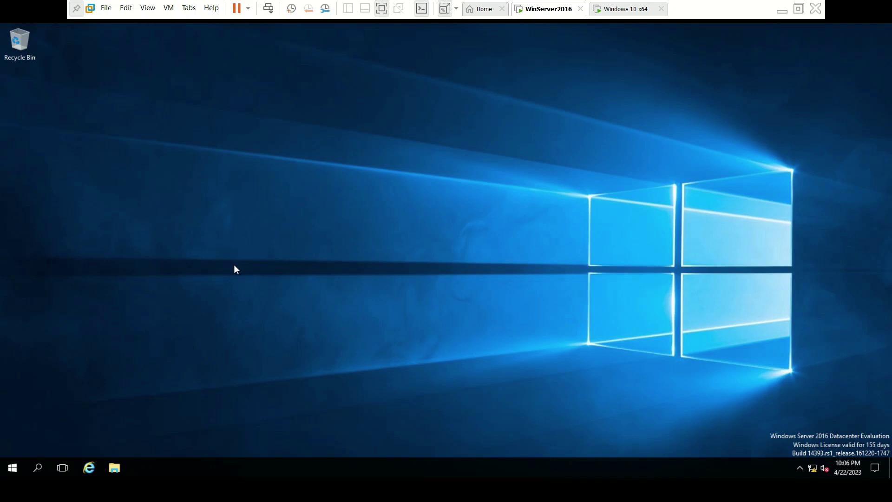
# - Try launching Server Manager from Start as the domain user, dismiss the admin prompt, then sign out
pyautogui.click(10, 469)
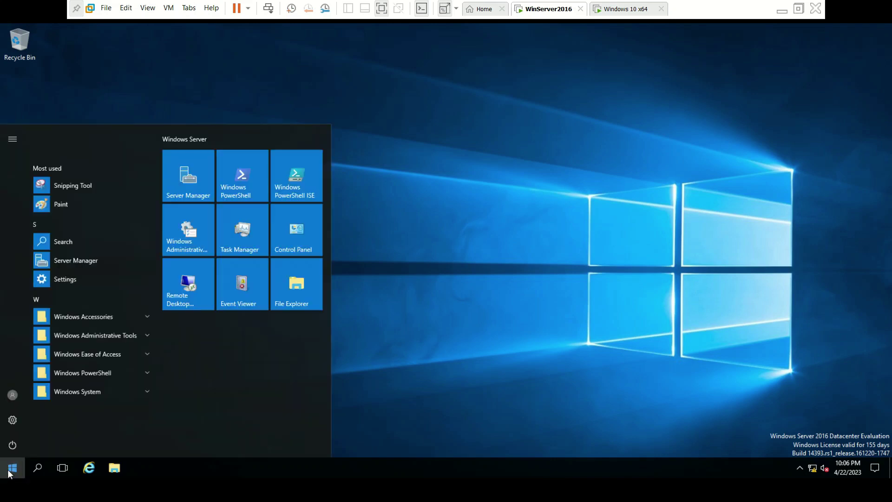
pyautogui.click(185, 188)
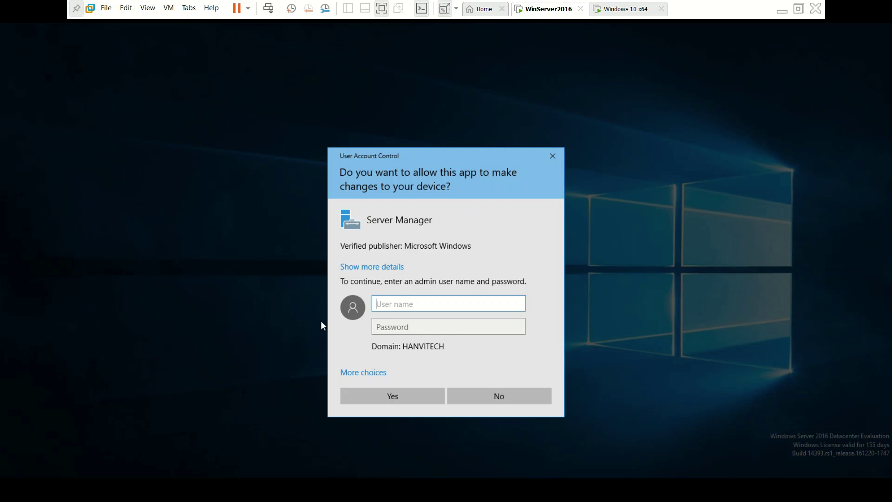
pyautogui.click(551, 159)
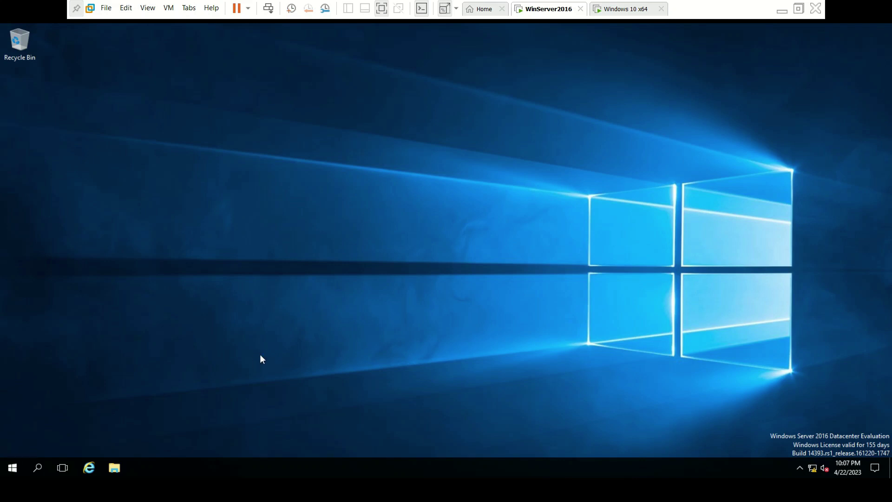
pyautogui.press('ctrl+alt+Insert')
pyautogui.click(447, 216)
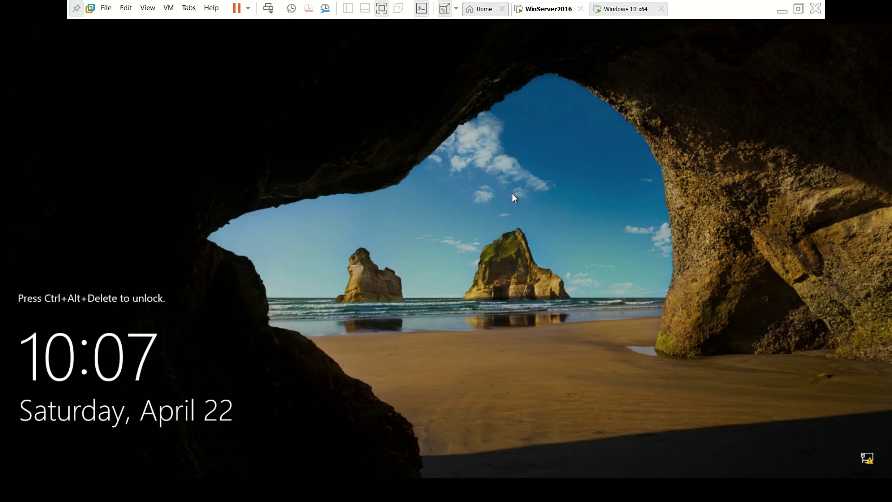
# - Sign back in to the server as administrator with the administrator password
pyautogui.press('ctrl+alt+Insert')
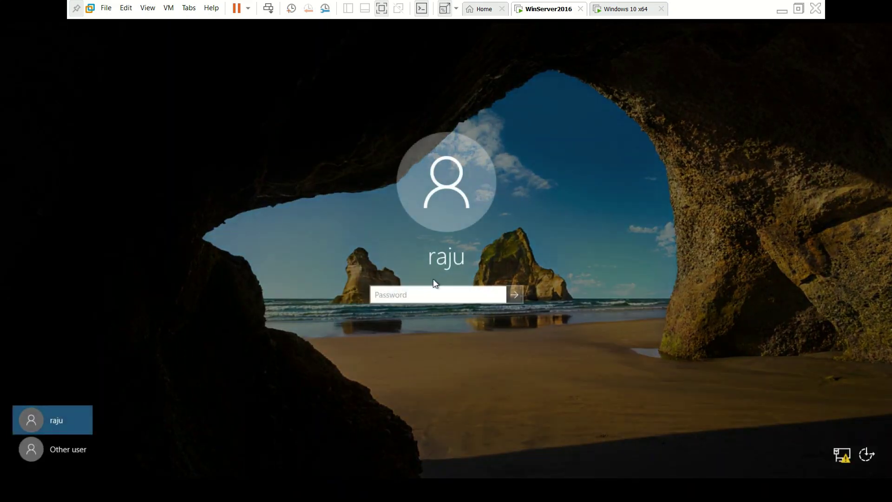
pyautogui.click(89, 449)
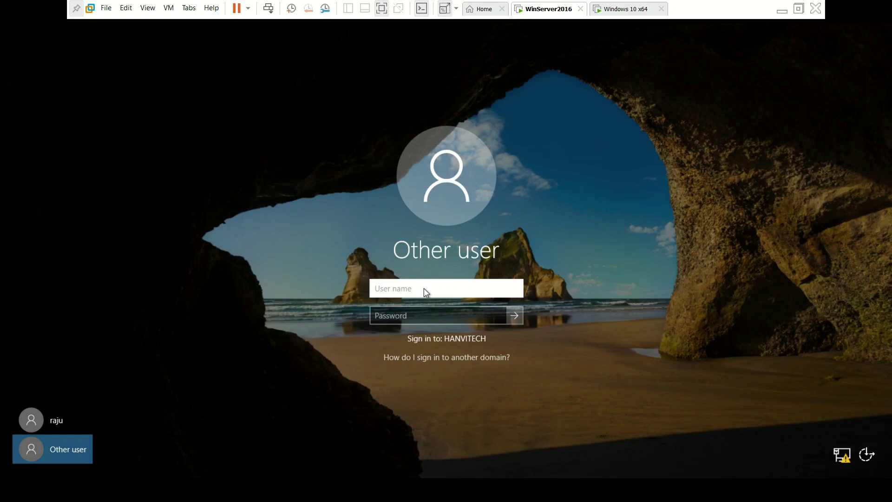
pyautogui.write('administrator')
pyautogui.press('Tab')
pyautogui.write('*****')
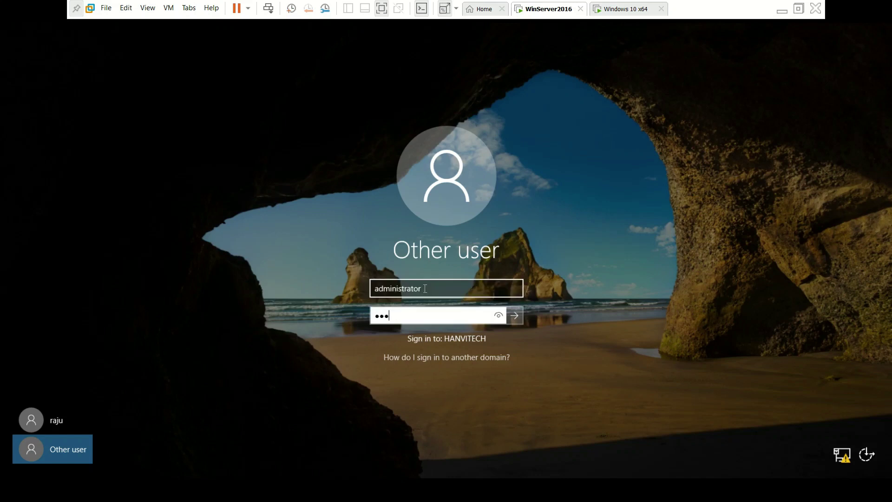
pyautogui.write('***')
pyautogui.press('Return')
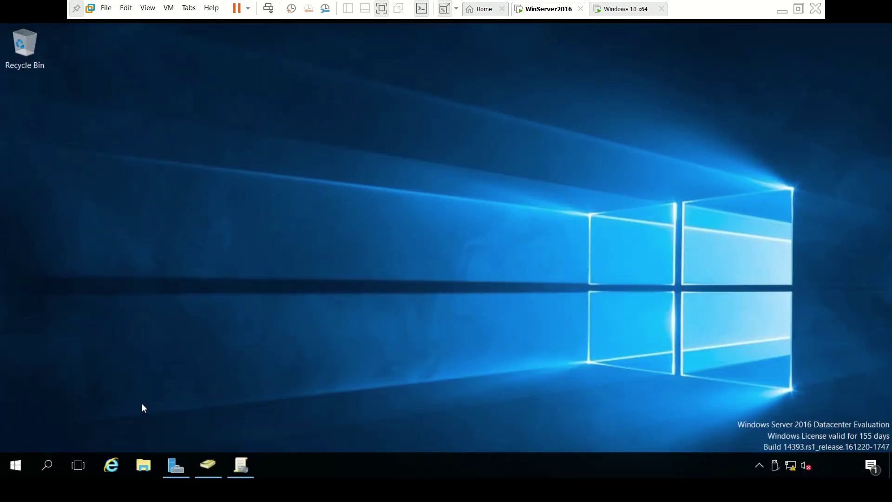
# - Open and close Server Manager, then switch to the Windows 10 x64 tab
pyautogui.click(175, 467)
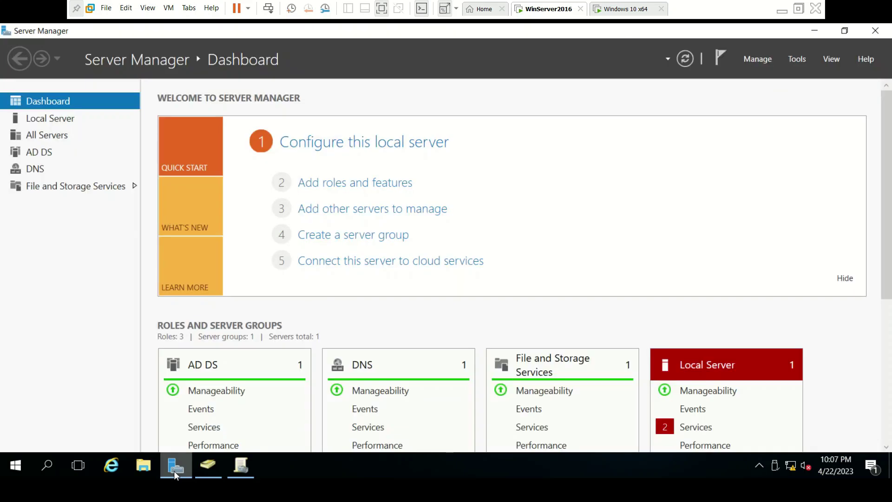
pyautogui.click(870, 33)
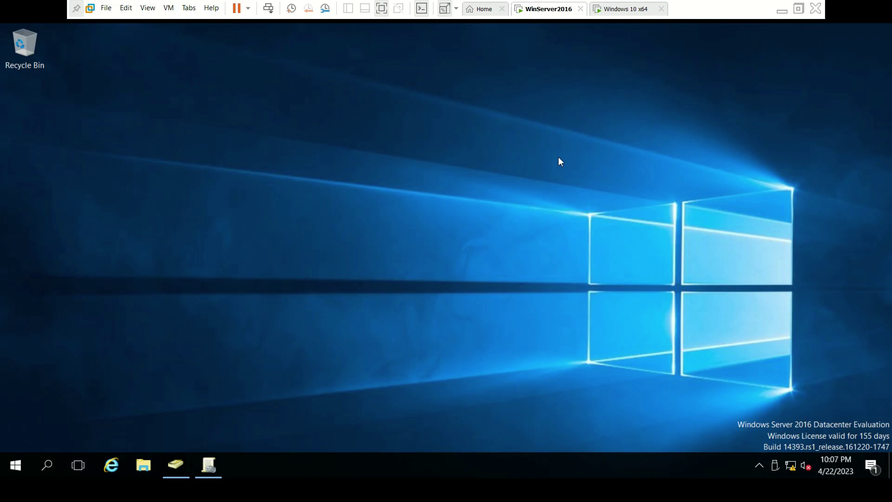
pyautogui.click(620, 13)
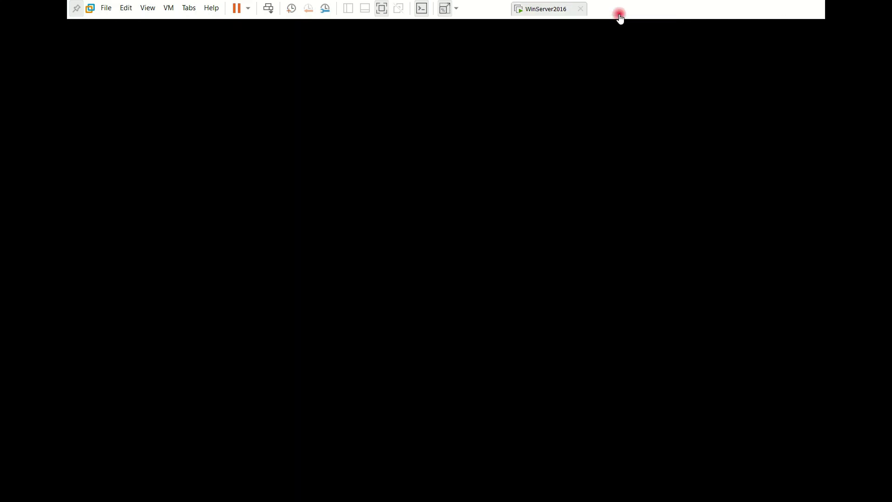
# - On the Windows 10 client, open File Explorer maximized and browse from This PC into Local Disk (C:)
pyautogui.click(417, 295)
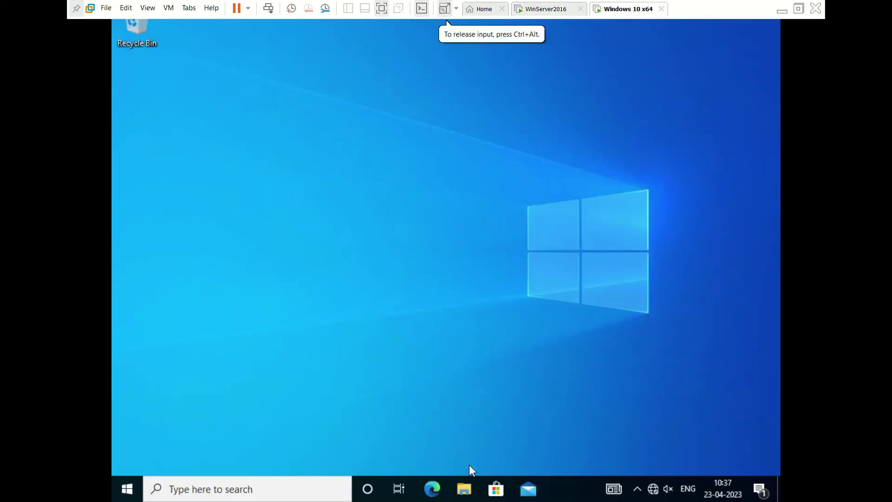
pyautogui.click(464, 490)
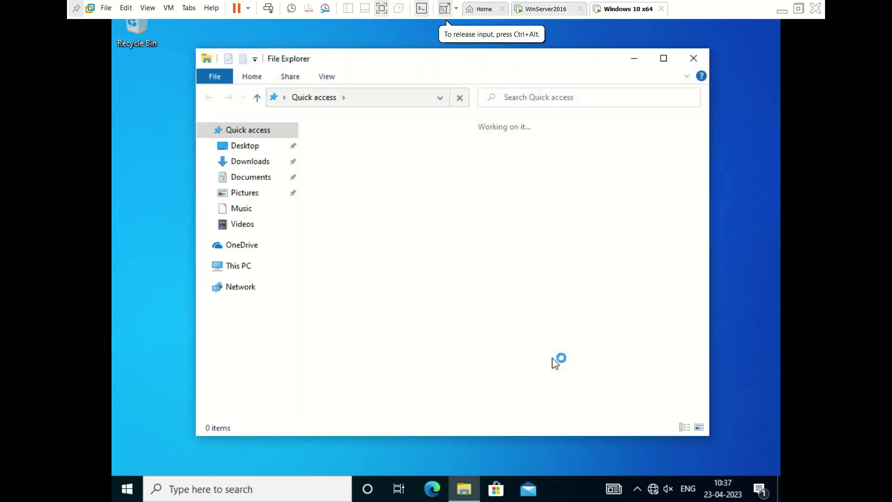
pyautogui.click(672, 64)
pyautogui.click(148, 213)
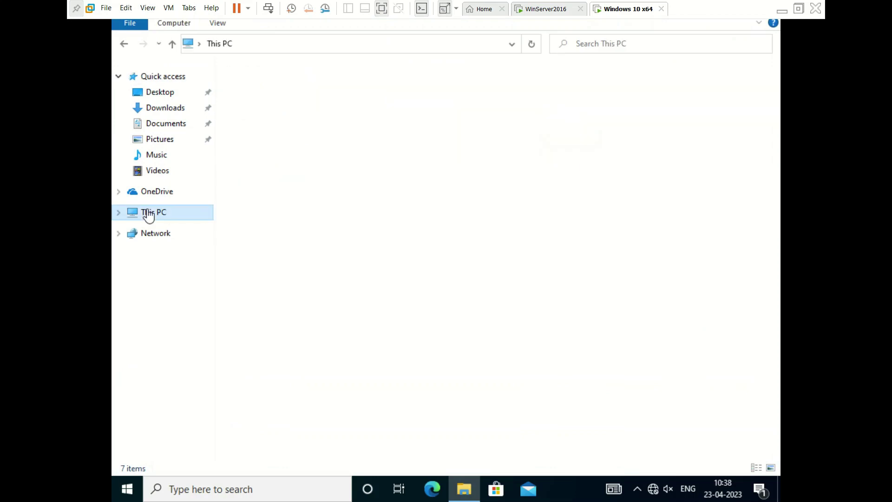
pyautogui.click(316, 216)
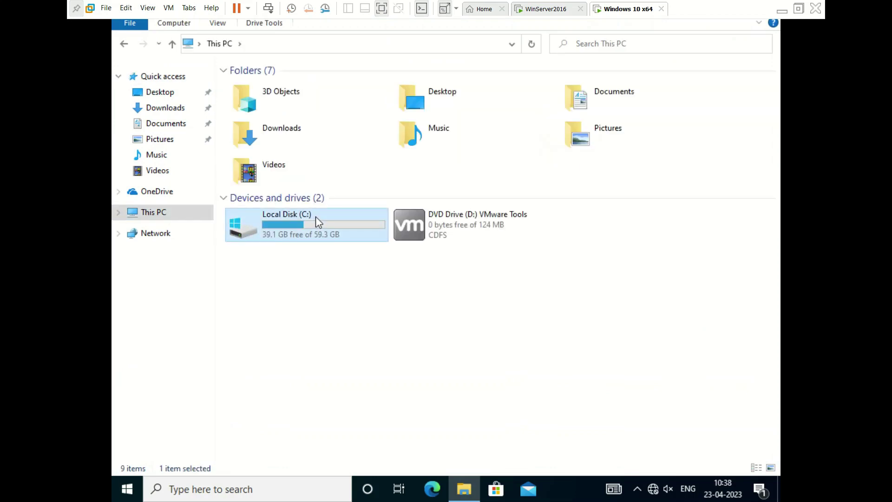
pyautogui.click(492, 237)
pyautogui.click(586, 230)
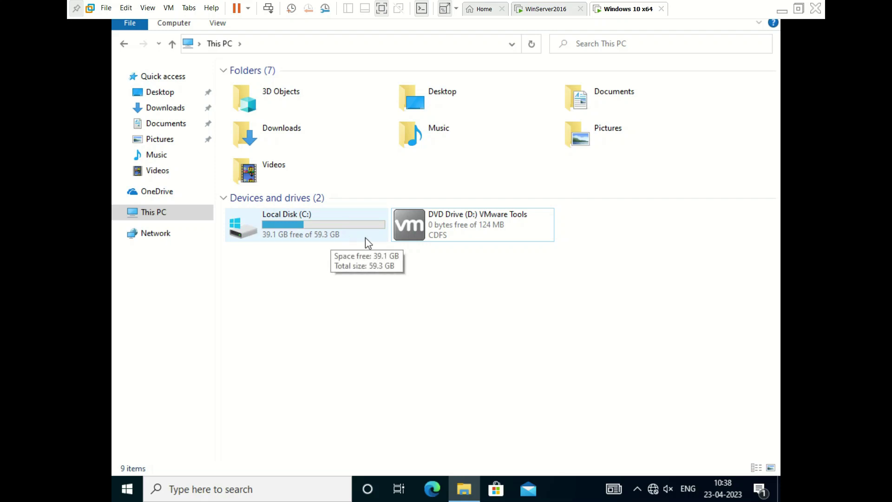
pyautogui.click(345, 234)
pyautogui.doubleClick(344, 234)
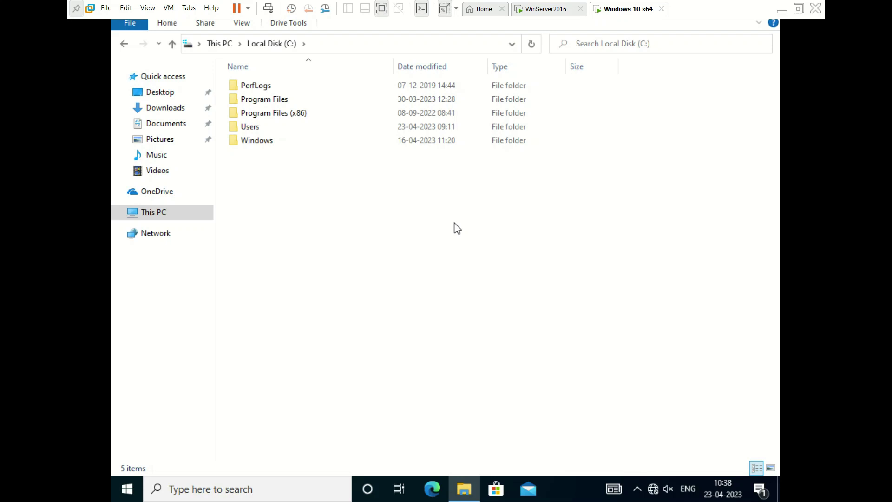
# - Reopen Local Disk (C:), return to This PC, then go back to the WinServer2016 tab
pyautogui.click(124, 44)
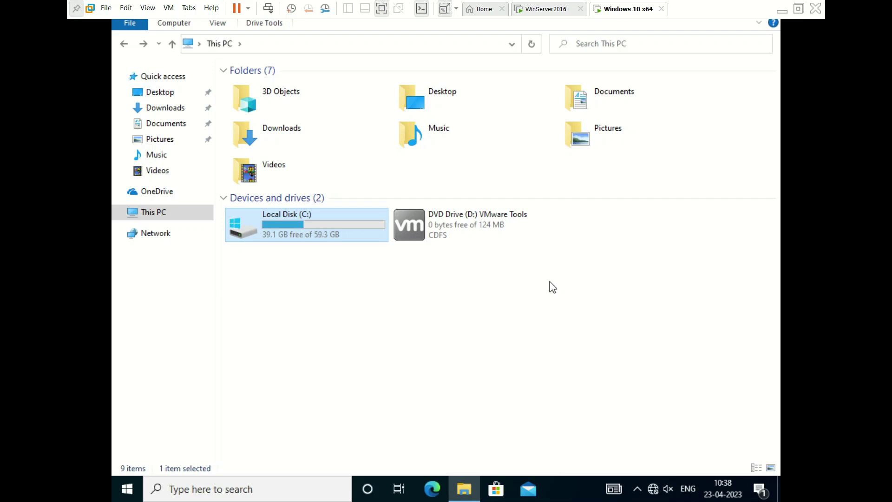
pyautogui.doubleClick(345, 235)
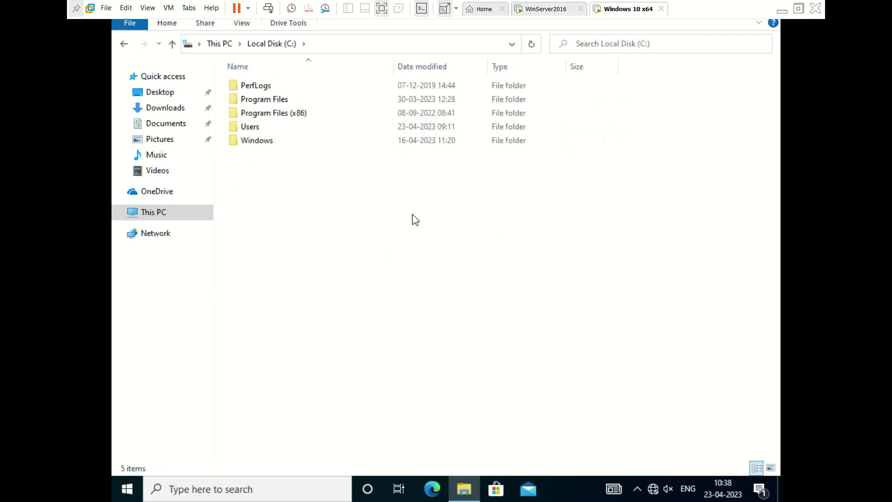
pyautogui.click(124, 44)
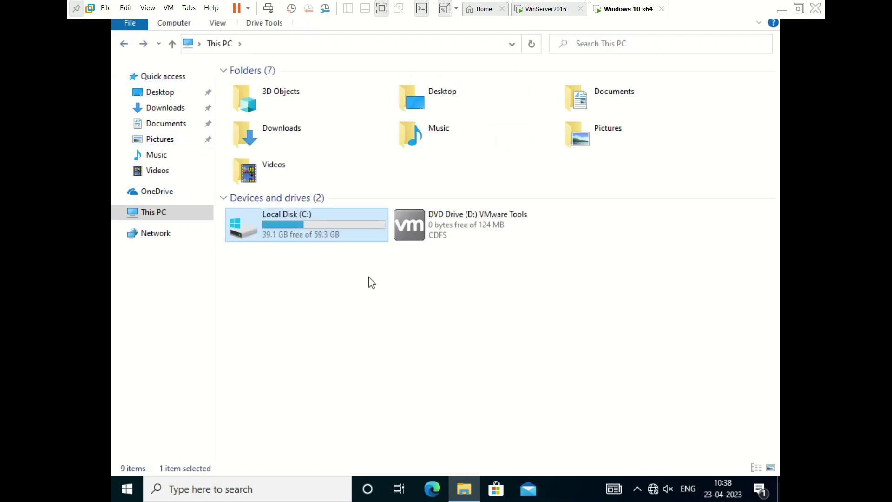
pyautogui.click(370, 281)
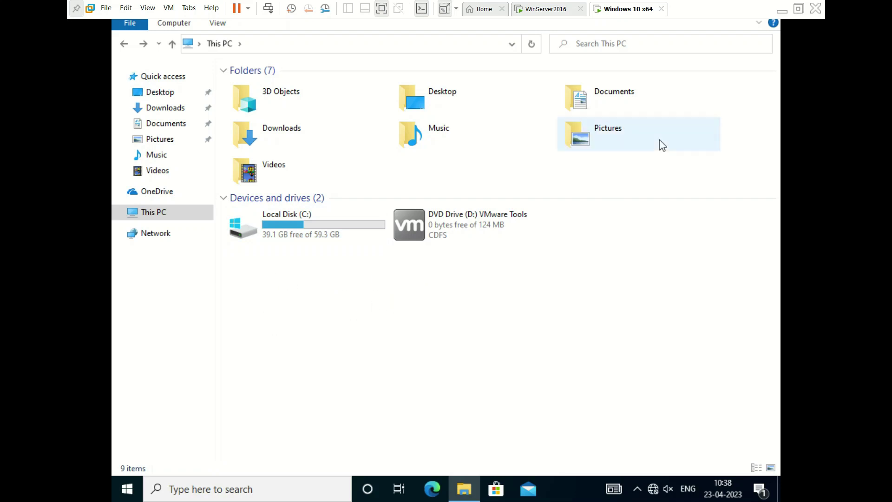
pyautogui.click(561, 10)
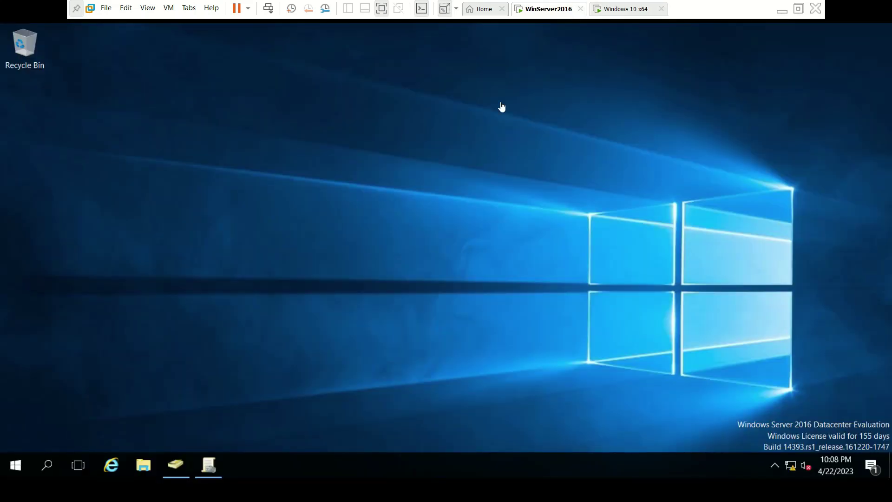
pyautogui.click(620, 9)
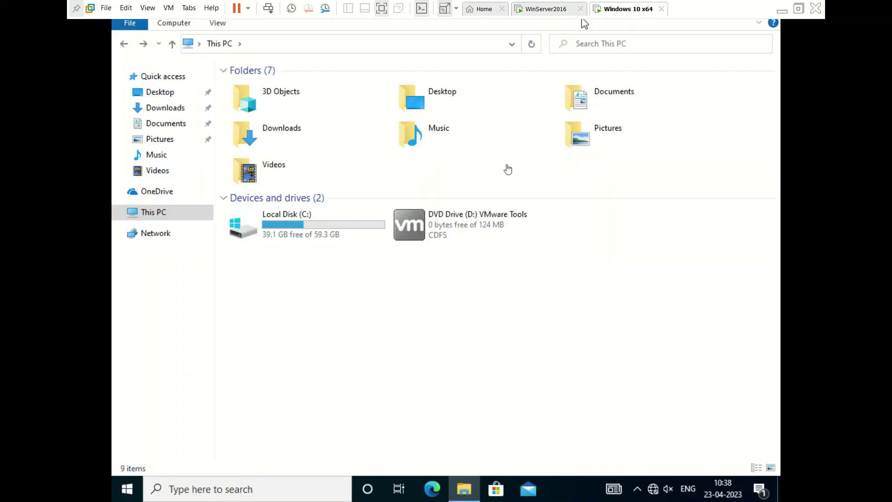
pyautogui.click(553, 9)
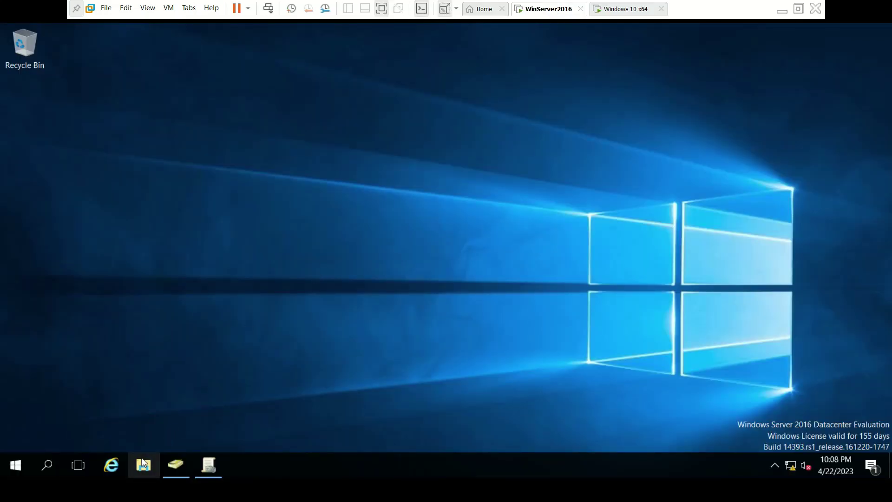
# - In the server's Local Disk (C:), create a folder named Home and open its Properties
pyautogui.click(143, 464)
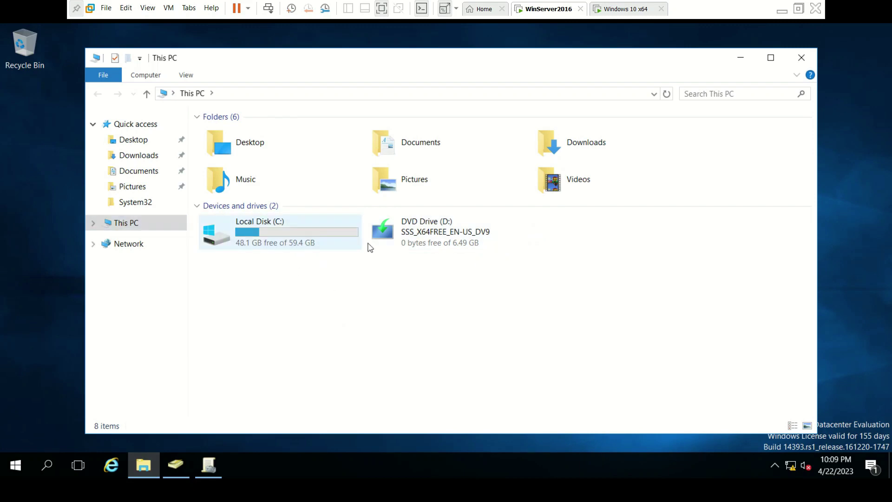
pyautogui.doubleClick(268, 246)
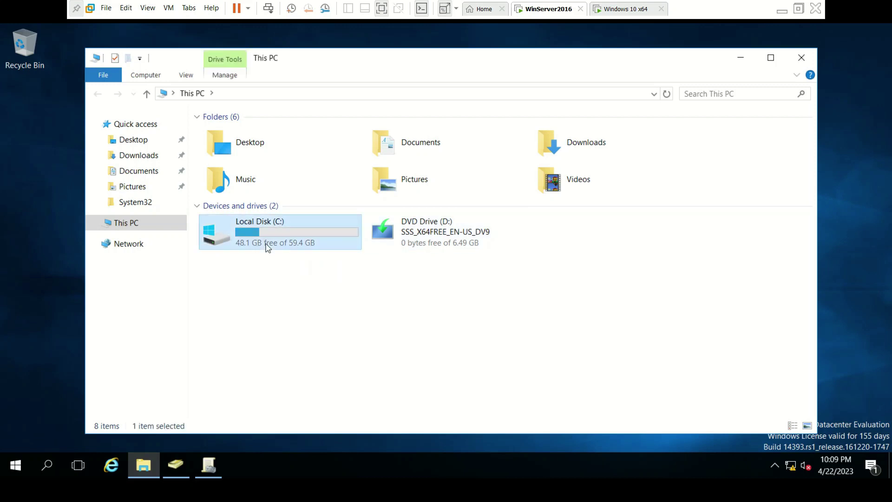
pyautogui.rightClick(322, 250)
pyautogui.moveTo(407, 374)
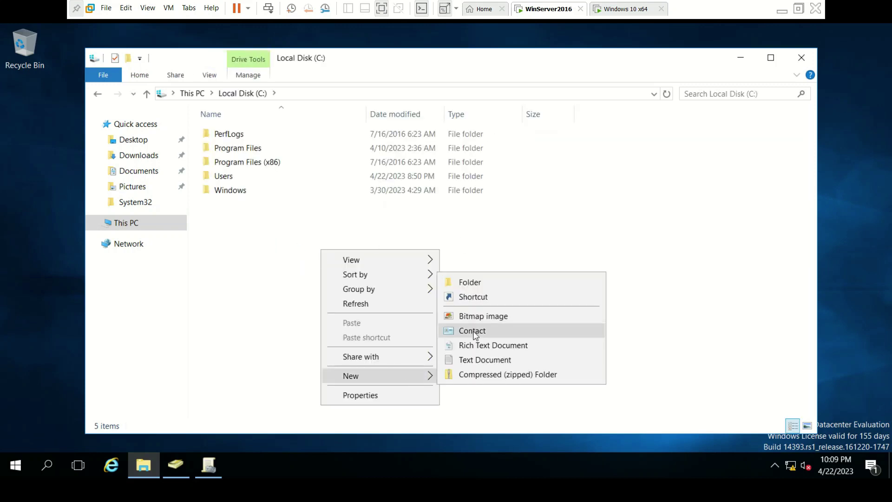
pyautogui.click(466, 283)
pyautogui.write('Home')
pyautogui.press('Return')
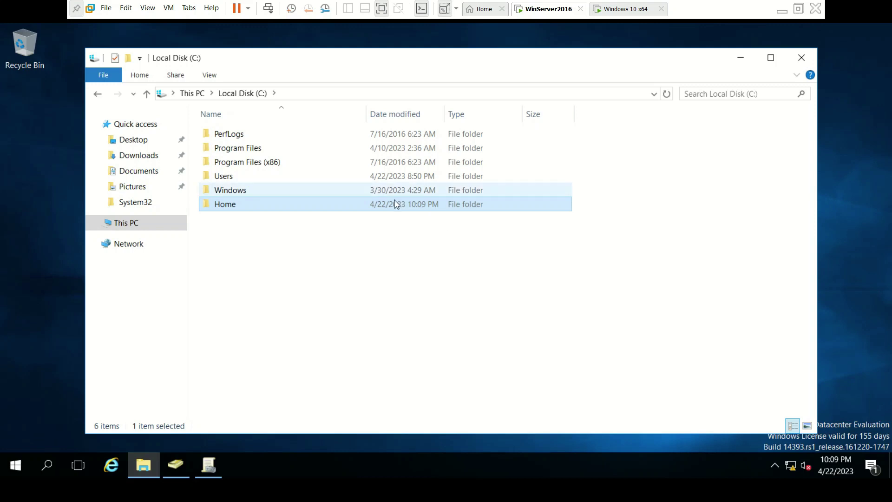
pyautogui.rightClick(381, 209)
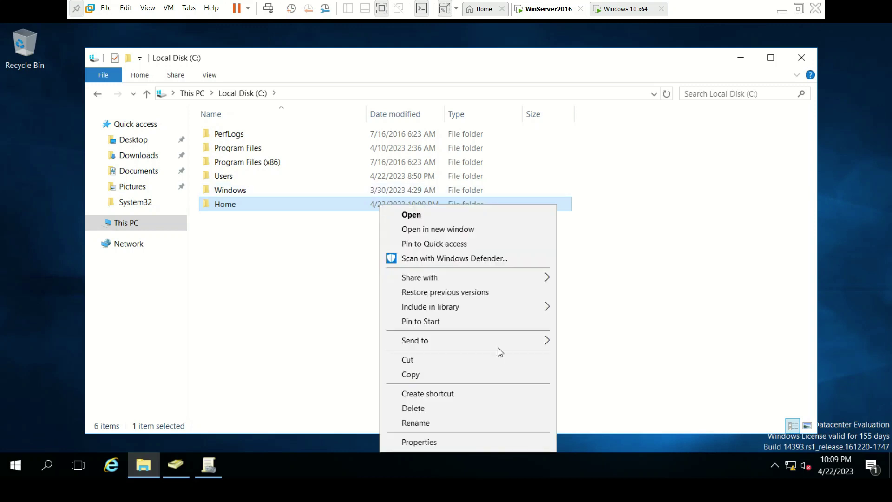
pyautogui.click(411, 441)
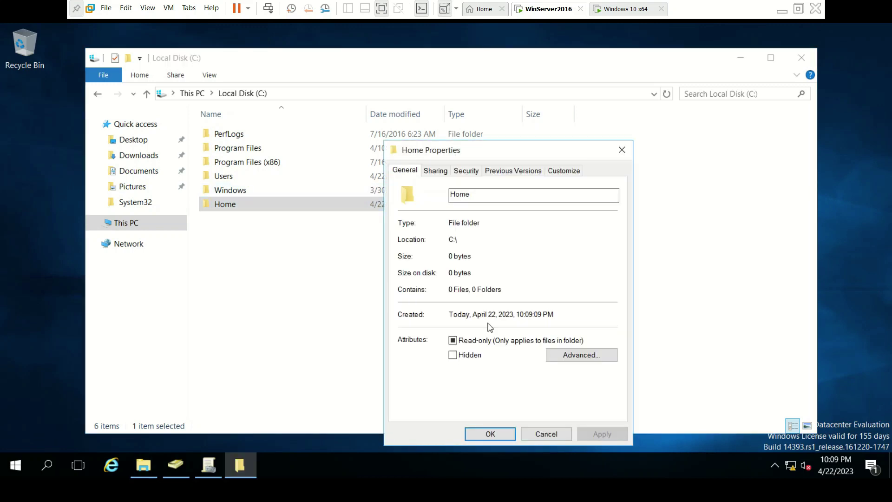
# - Share Home through Advanced Sharing with Everyone allowed Full Control, then close Properties
pyautogui.click(438, 172)
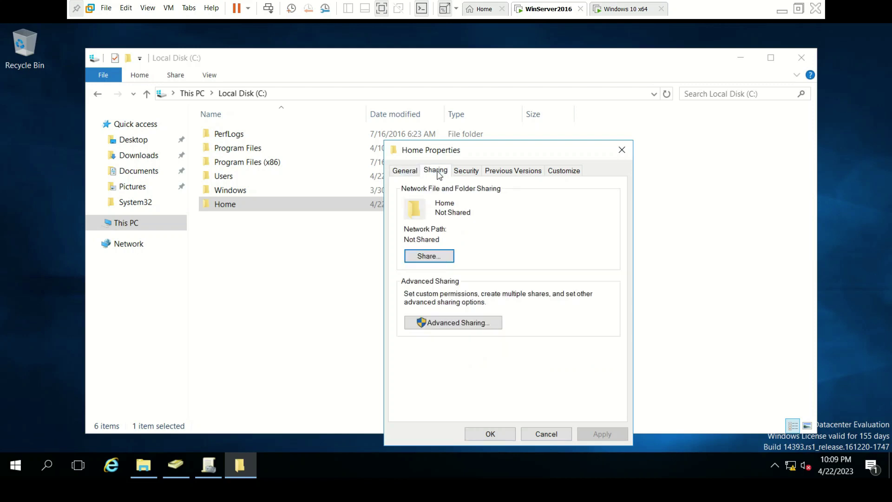
pyautogui.click(455, 324)
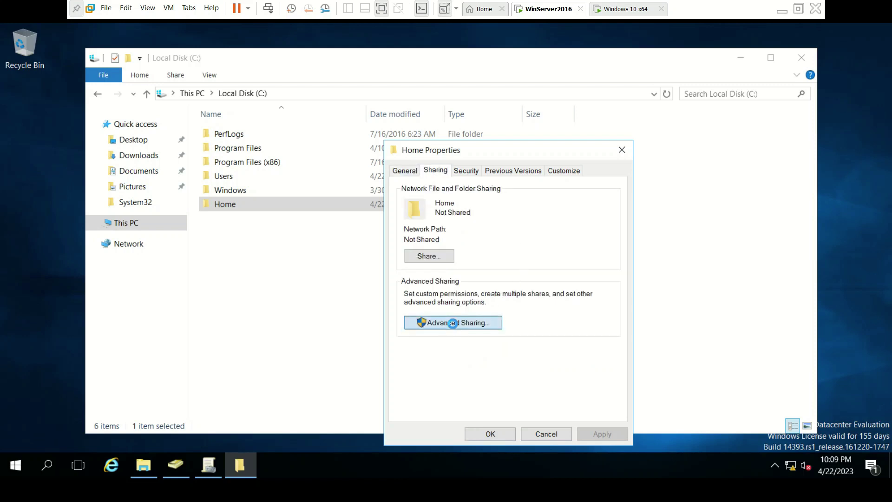
pyautogui.click(402, 195)
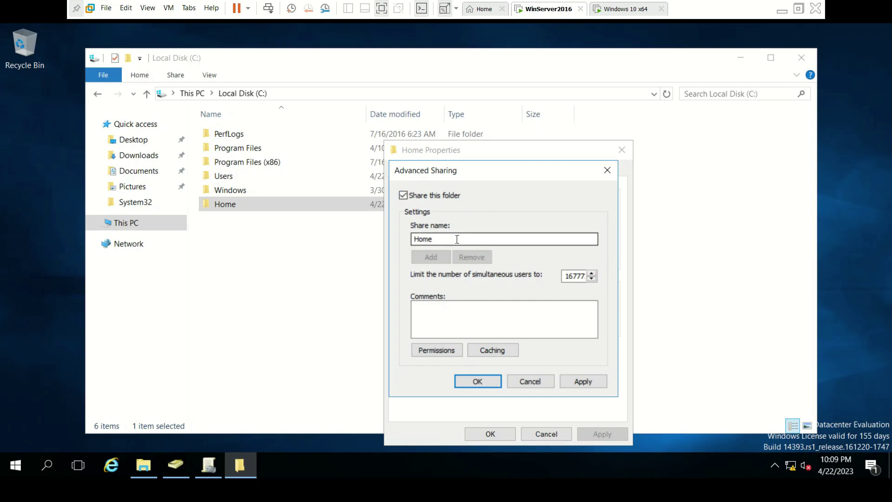
pyautogui.click(437, 350)
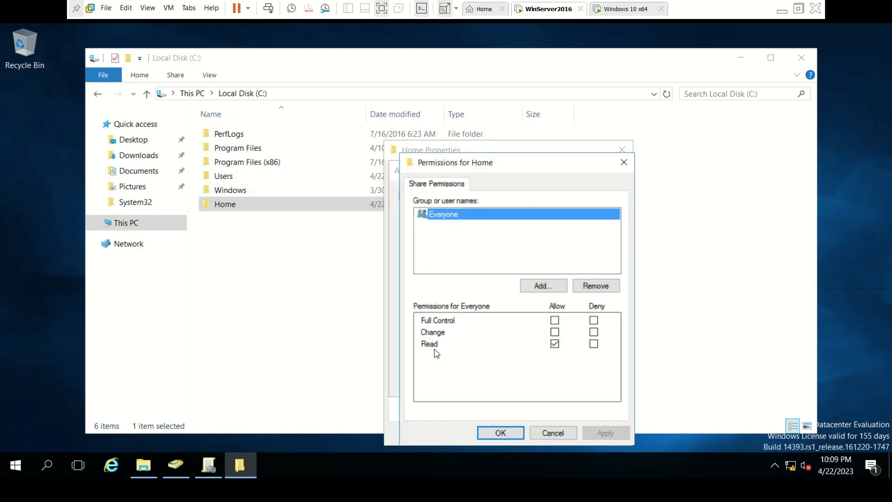
pyautogui.click(555, 320)
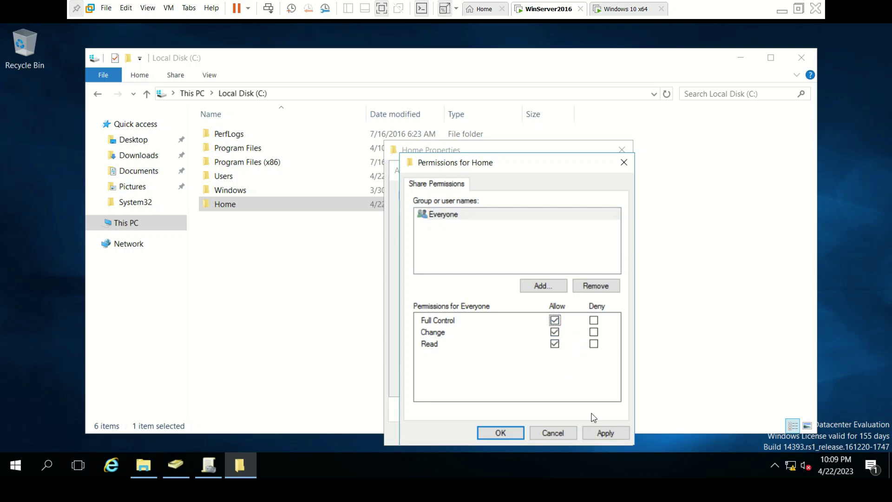
pyautogui.click(606, 436)
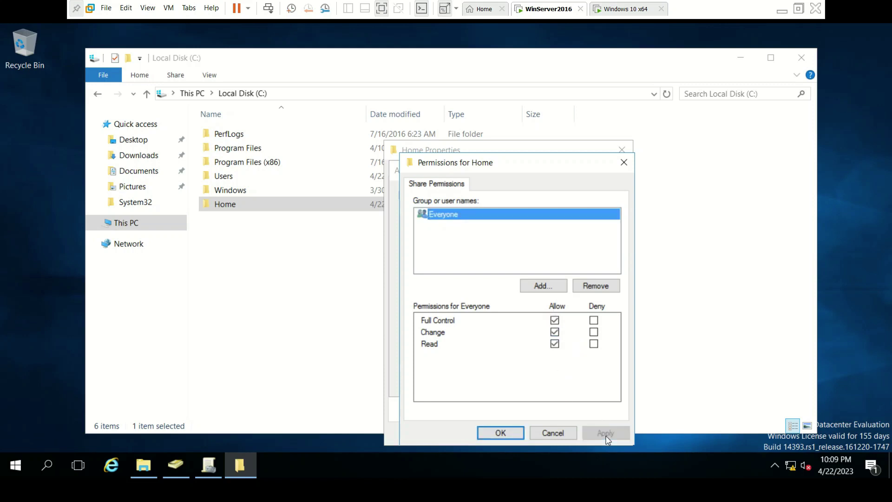
pyautogui.click(518, 434)
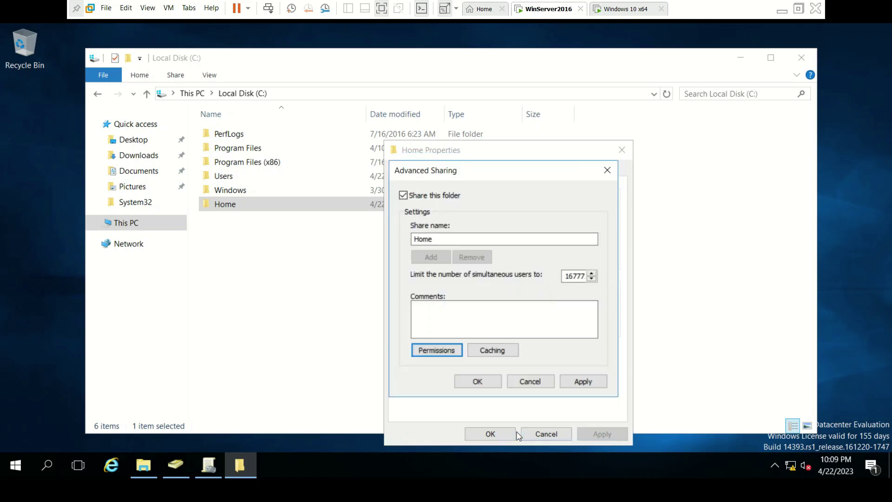
pyautogui.click(584, 382)
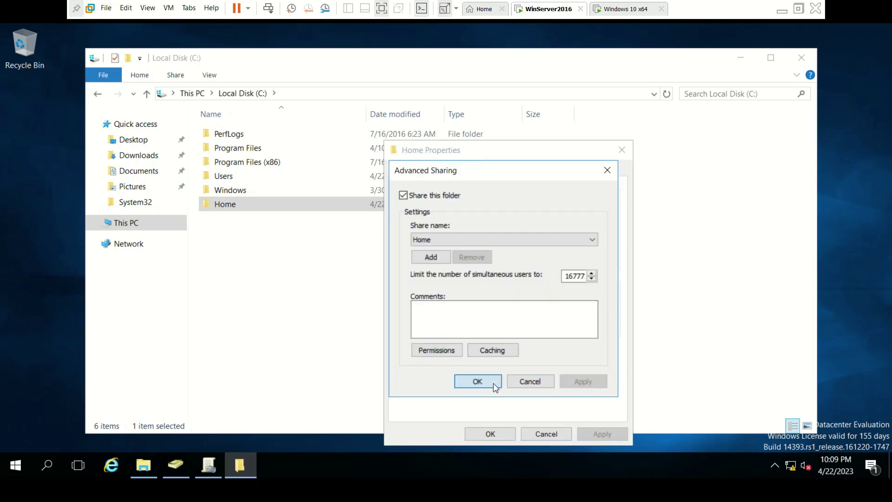
pyautogui.click(494, 387)
pyautogui.click(498, 433)
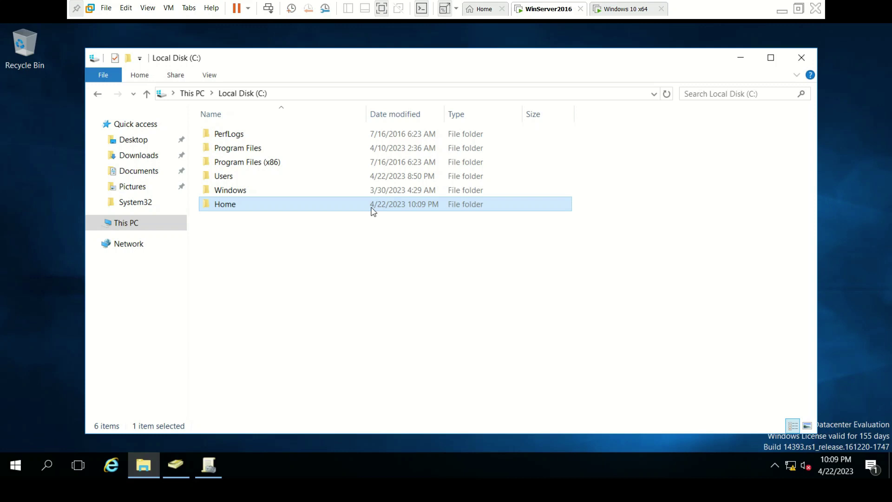
# - Close the Local Disk (C:) and Active Directory Users and Computers windows
pyautogui.click(801, 58)
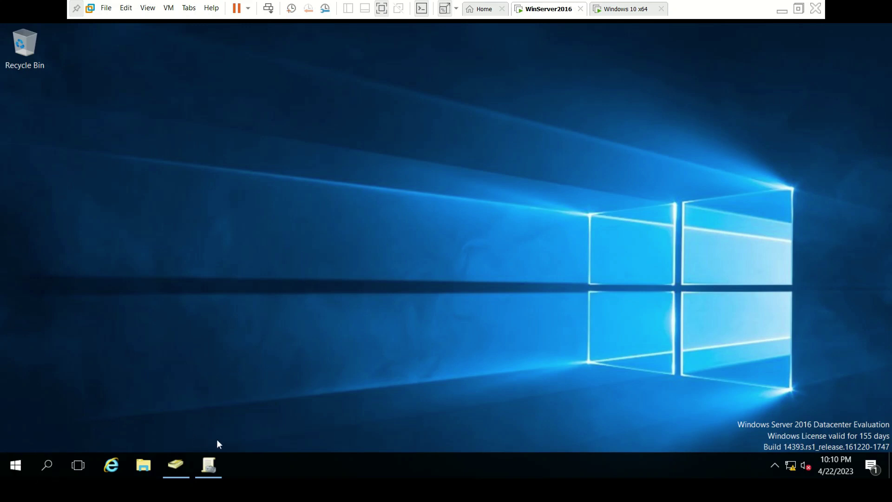
pyautogui.click(173, 469)
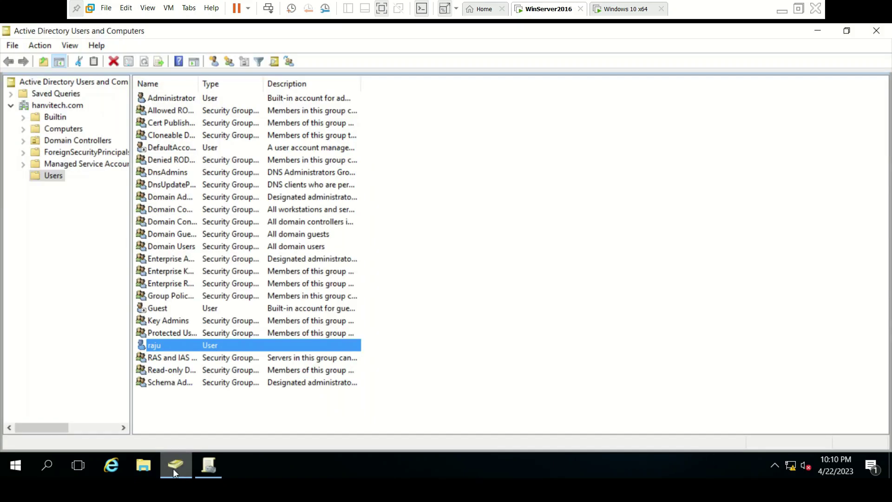
pyautogui.click(876, 31)
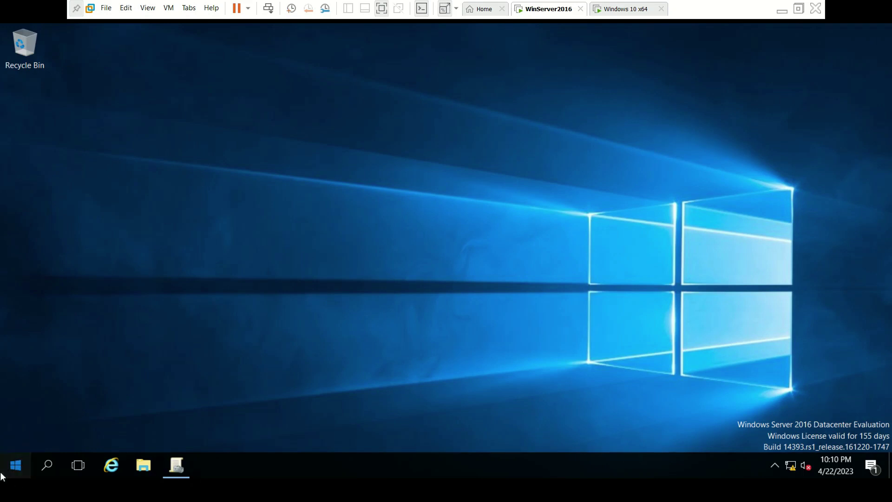
# - Relaunch Active Directory Users and Computers from Server Manager's Tools and open the domain user's Properties
pyautogui.click(1, 474)
pyautogui.click(219, 150)
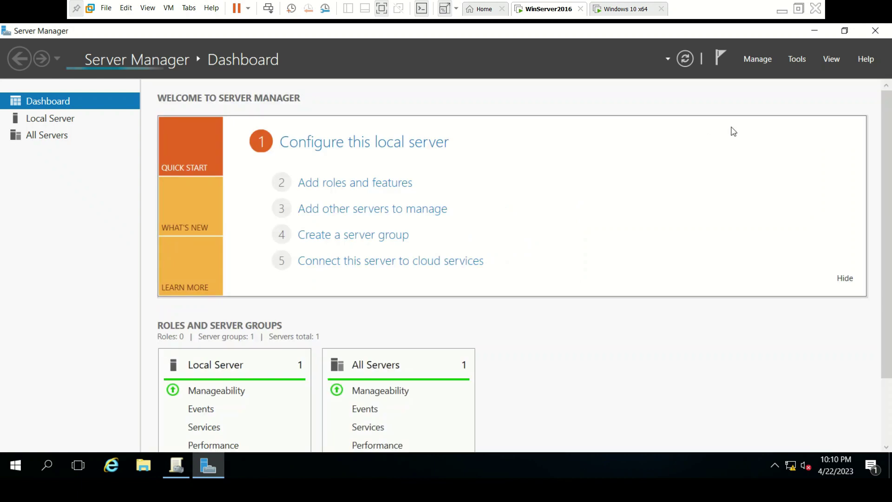
pyautogui.click(798, 60)
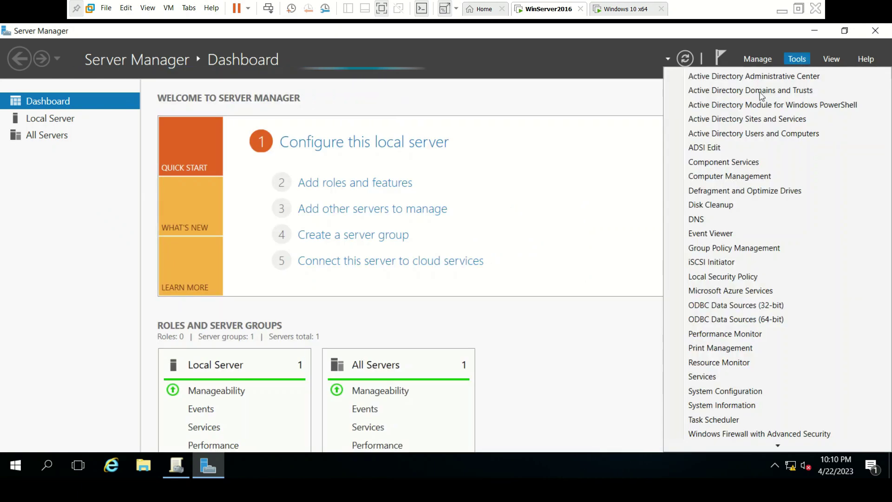
pyautogui.click(761, 142)
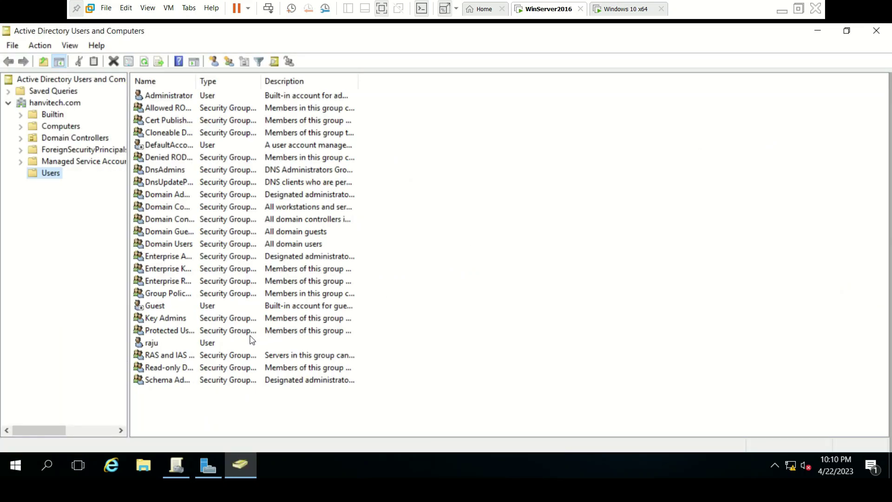
pyautogui.click(210, 343)
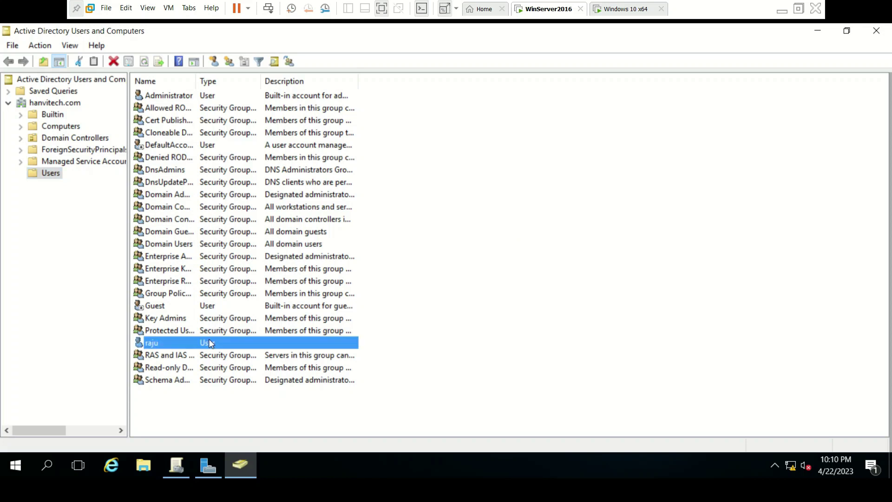
pyautogui.rightClick(209, 343)
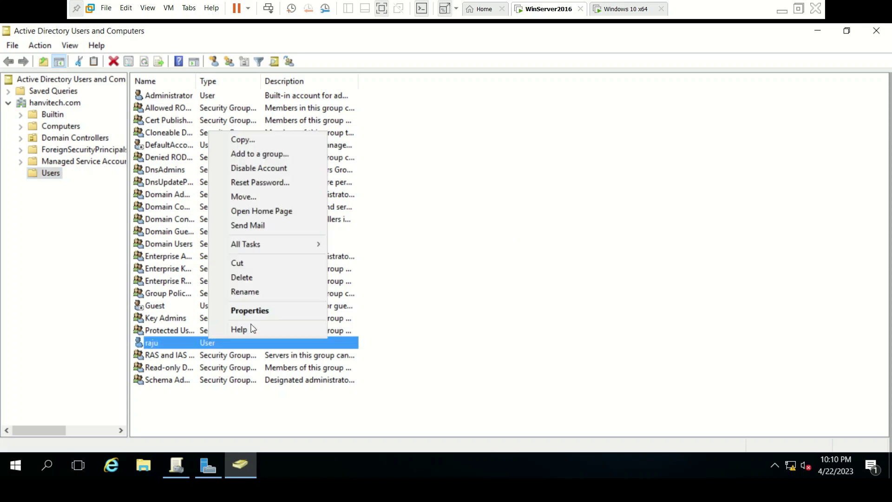
pyautogui.click(288, 314)
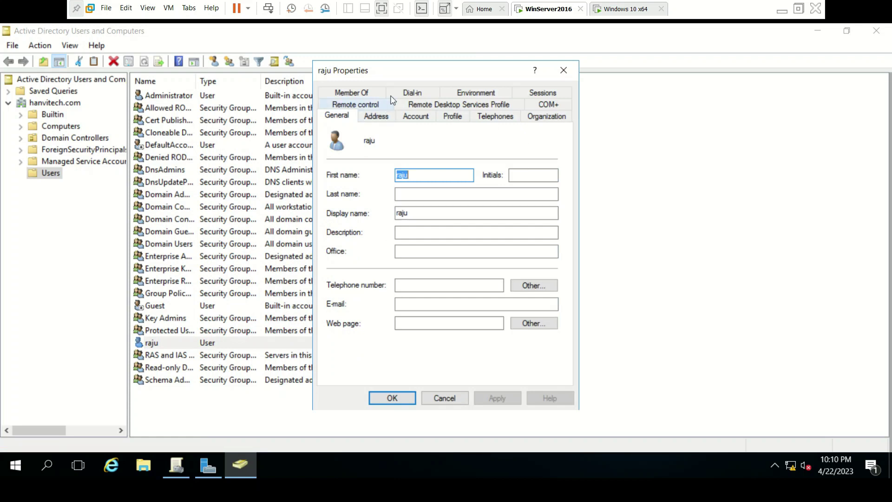
# - On the Profile tab, set the home folder to Connect drive Z: and place the cursor in the To: field
pyautogui.click(451, 119)
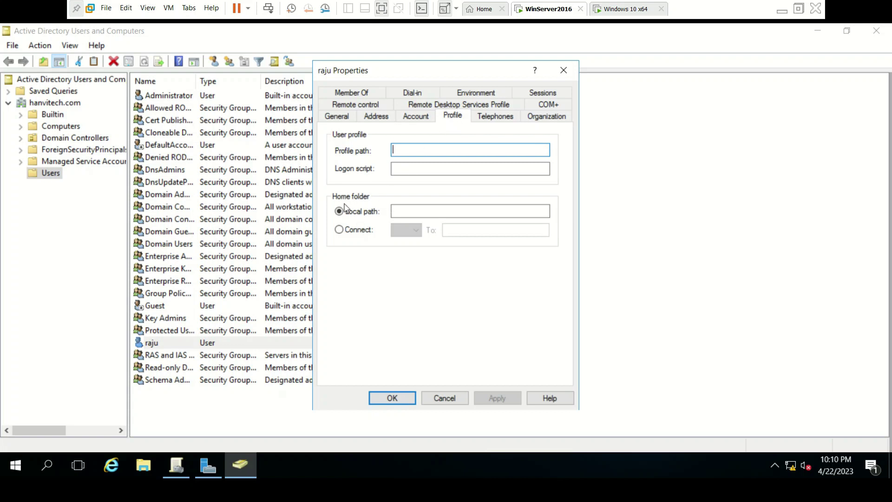
pyautogui.click(340, 230)
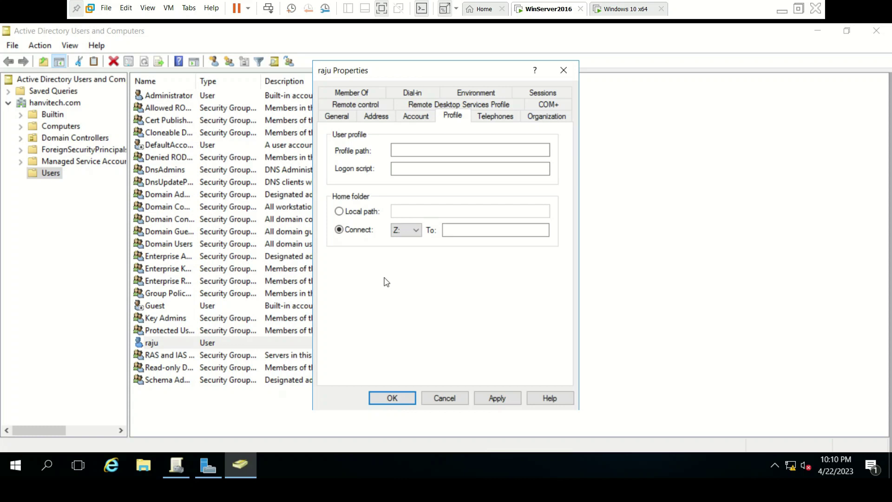
pyautogui.click(415, 231)
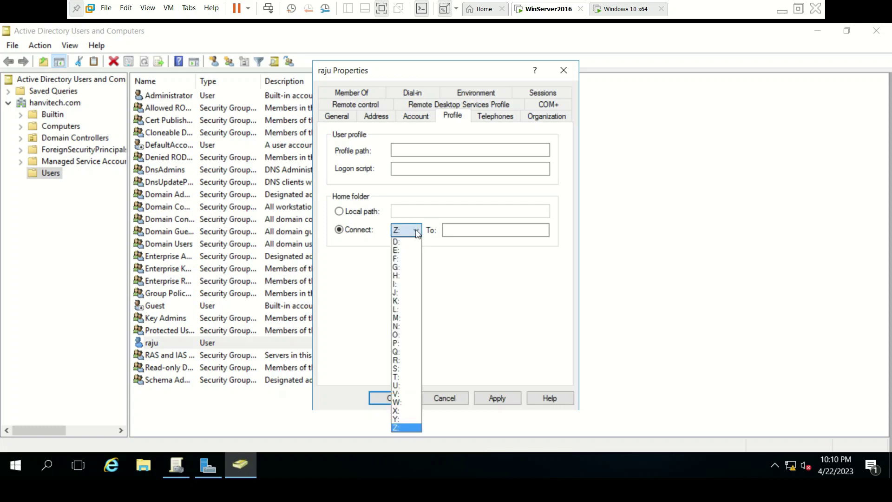
pyautogui.click(374, 261)
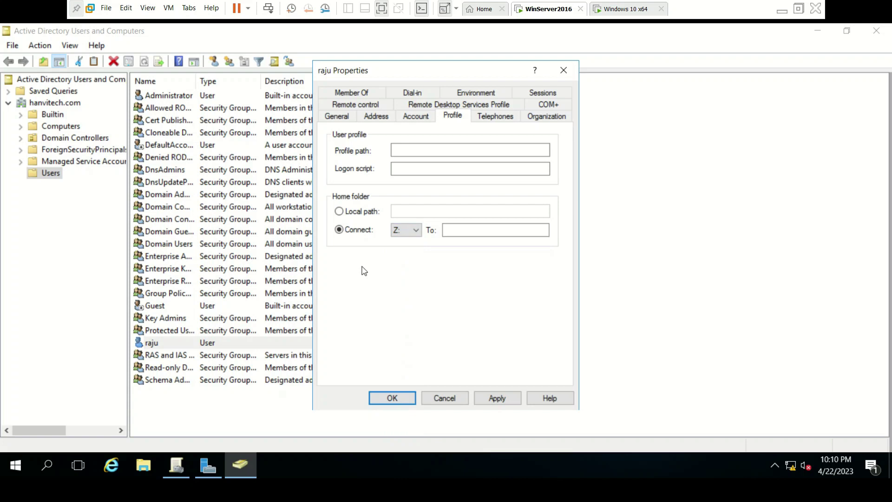
pyautogui.click(416, 231)
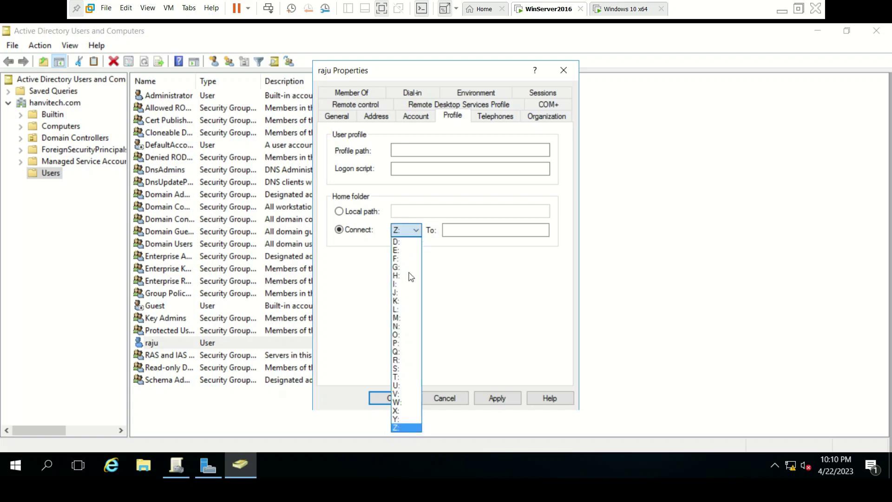
pyautogui.click(352, 293)
pyautogui.click(446, 233)
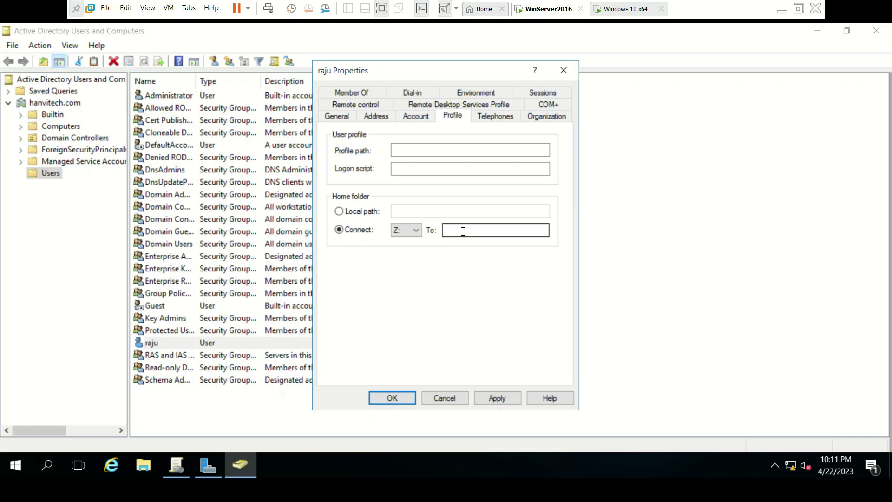
pyautogui.click(463, 231)
# - Enter \\ in the To: field and open Notepad with the template \\servername\sharename\username below the dialog
pyautogui.write('\\\\')
pyautogui.press('super+r')
pyautogui.write('no')
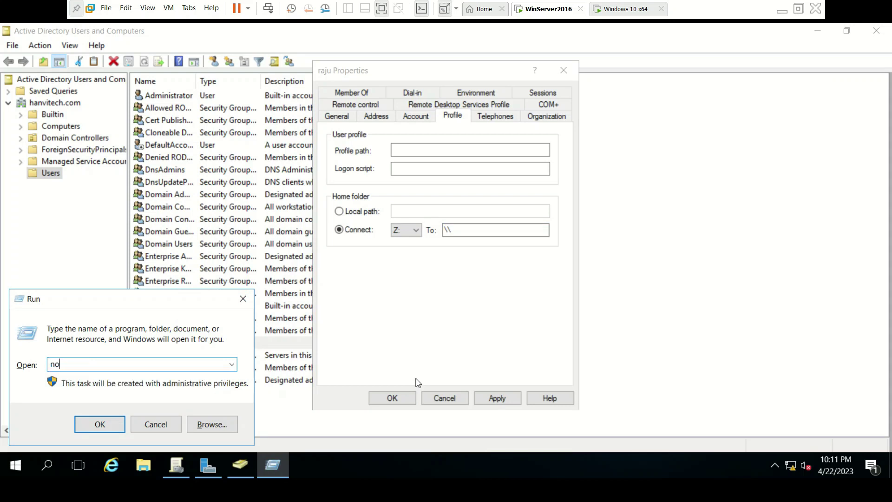
pyautogui.write('tepad')
pyautogui.press('Return')
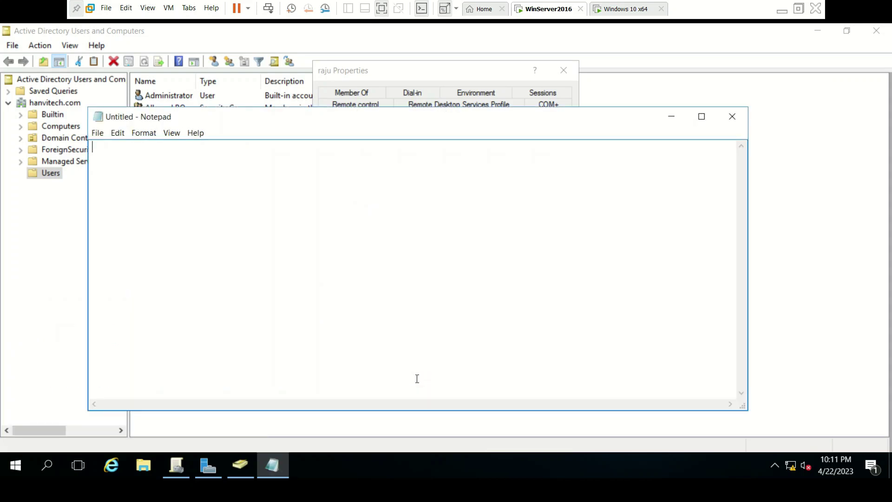
pyautogui.moveTo(472, 130); pyautogui.dragTo(607, 124)
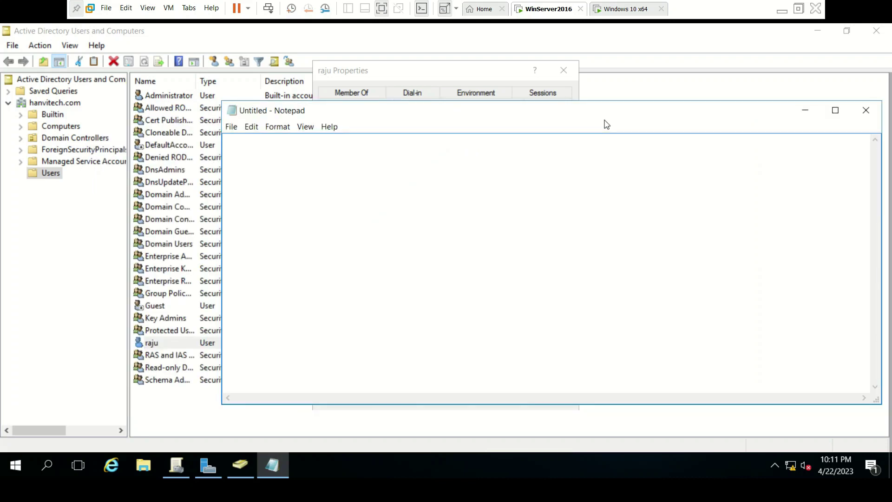
pyautogui.write('\\\\servername\\sharename\\username')
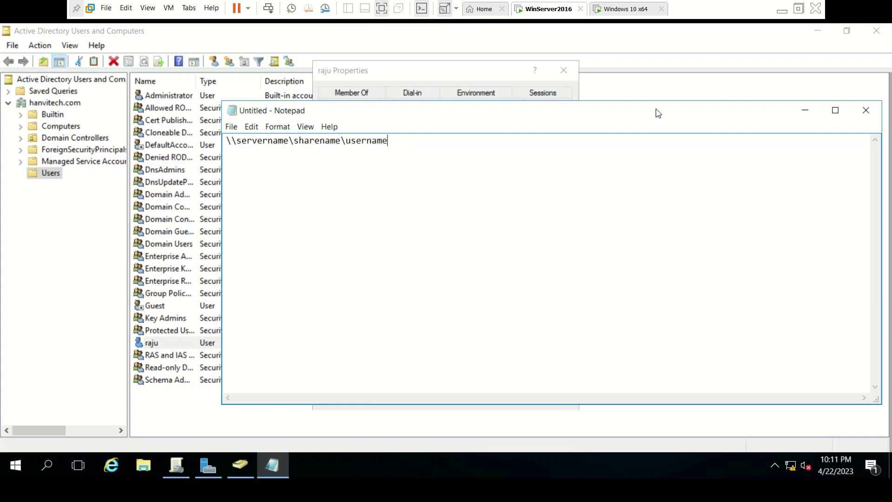
pyautogui.moveTo(648, 118); pyautogui.dragTo(665, 278)
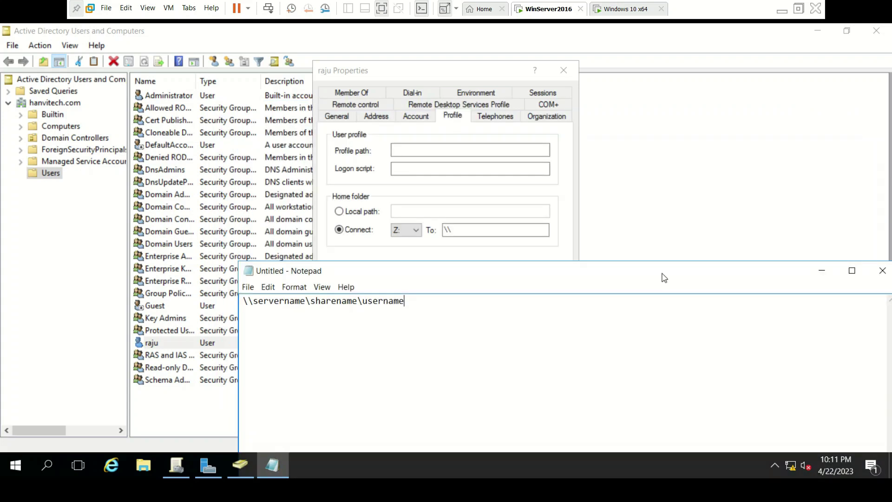
# - Start the home folder path with \\winserver, then view This PC's properties to confirm the computer name
pyautogui.click(469, 230)
pyautogui.write('\\\\winserver')
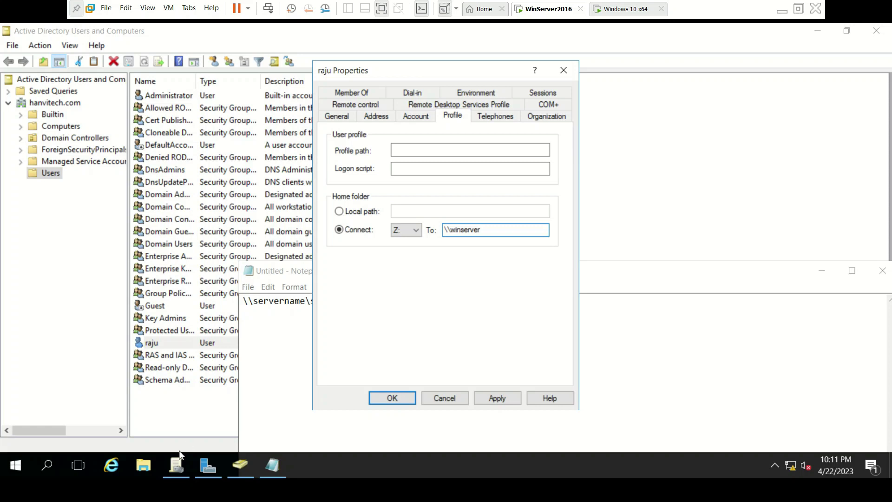
pyautogui.click(136, 464)
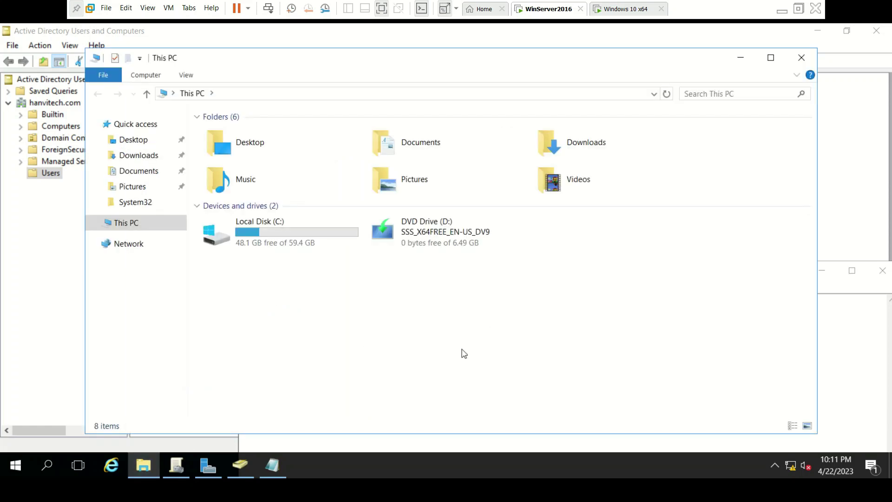
pyautogui.rightClick(463, 354)
pyautogui.click(507, 342)
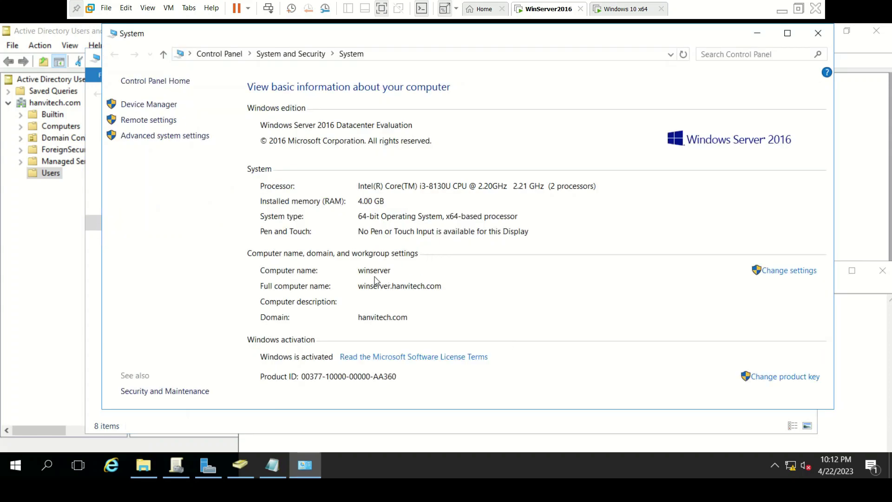
# - Minimize the System window and bring Active Directory Users and Computers back to the front
pyautogui.click(757, 34)
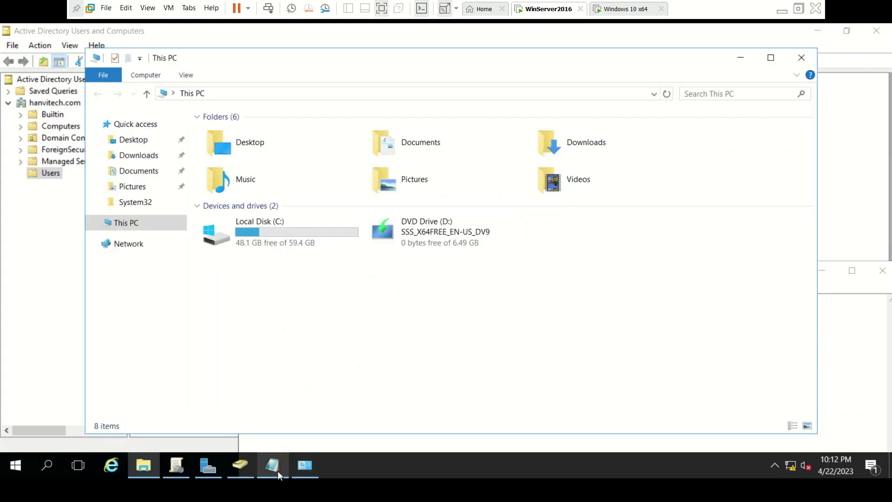
pyautogui.moveTo(216, 466)
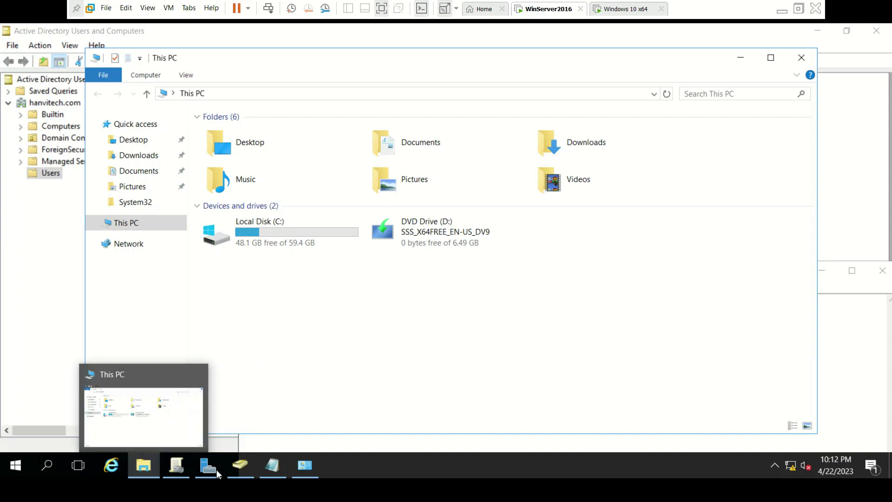
pyautogui.moveTo(244, 469)
pyautogui.click(244, 469)
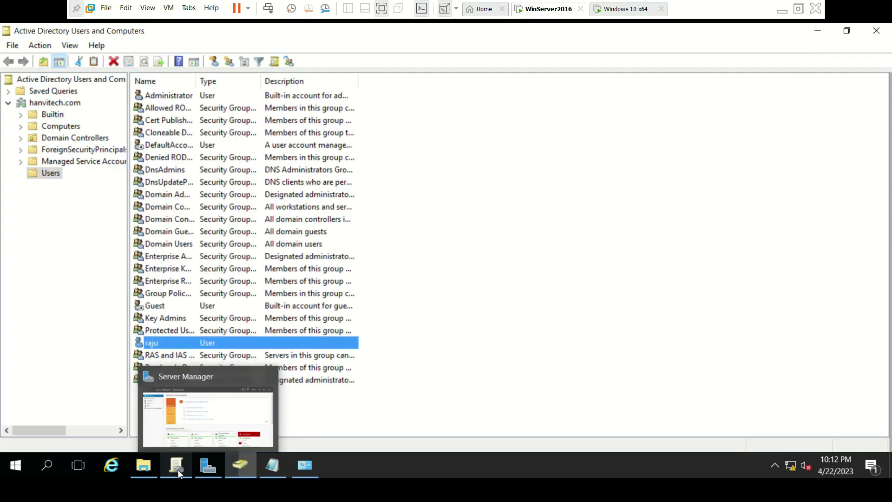
pyautogui.moveTo(178, 469)
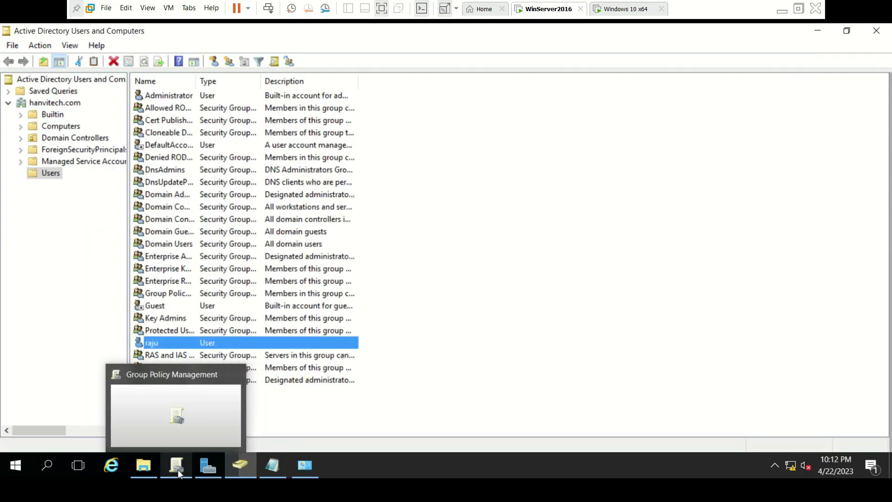
# - Reopen the user's properties and extend the home folder path with \Home\
pyautogui.rightClick(302, 348)
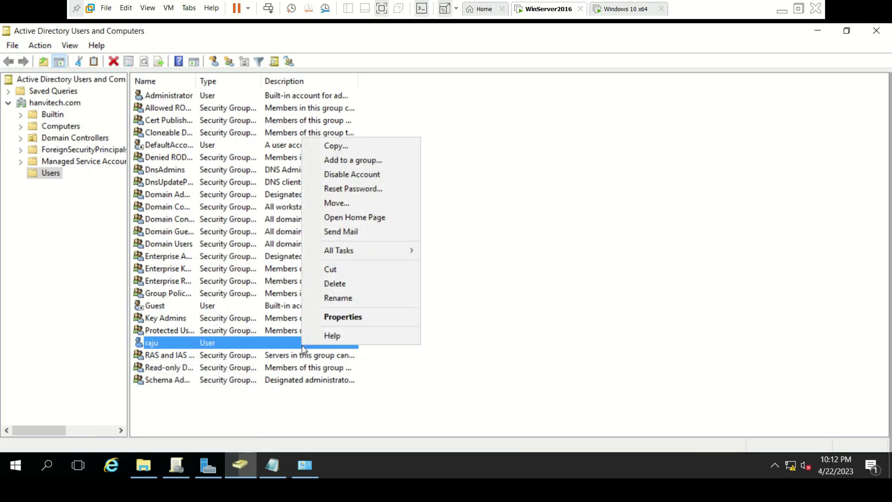
pyautogui.click(378, 312)
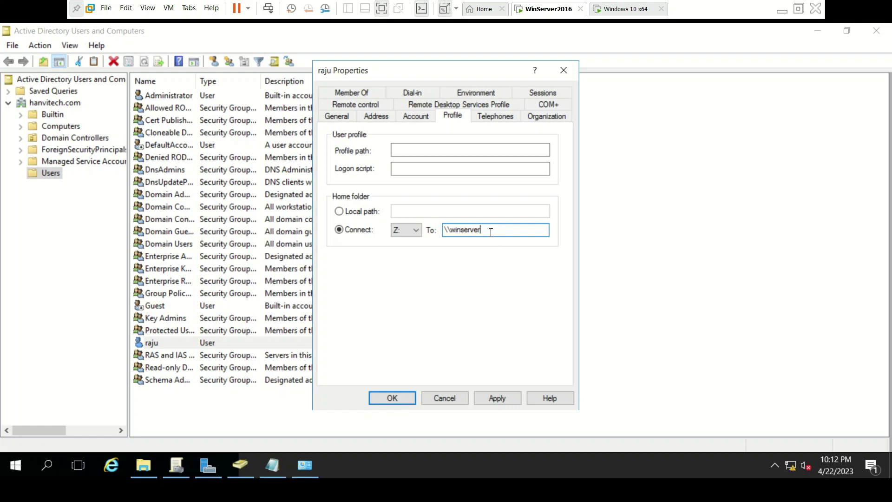
pyautogui.click(261, 472)
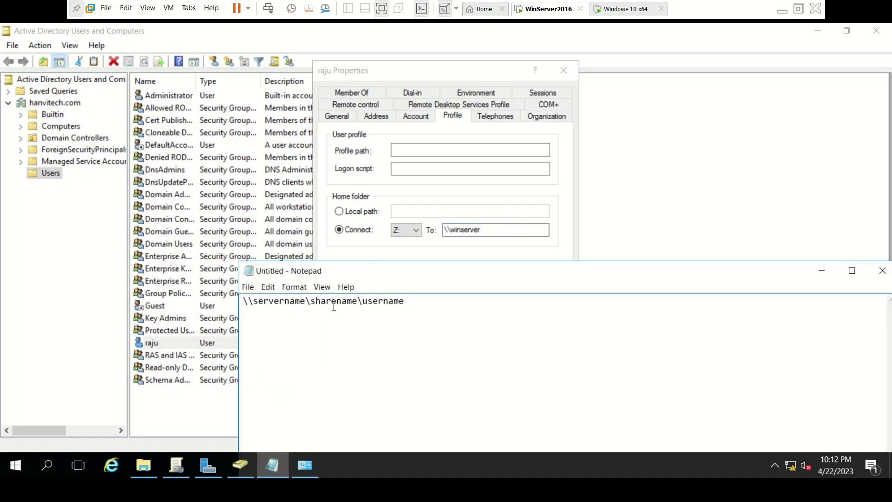
pyautogui.click(491, 230)
pyautogui.write('\\')
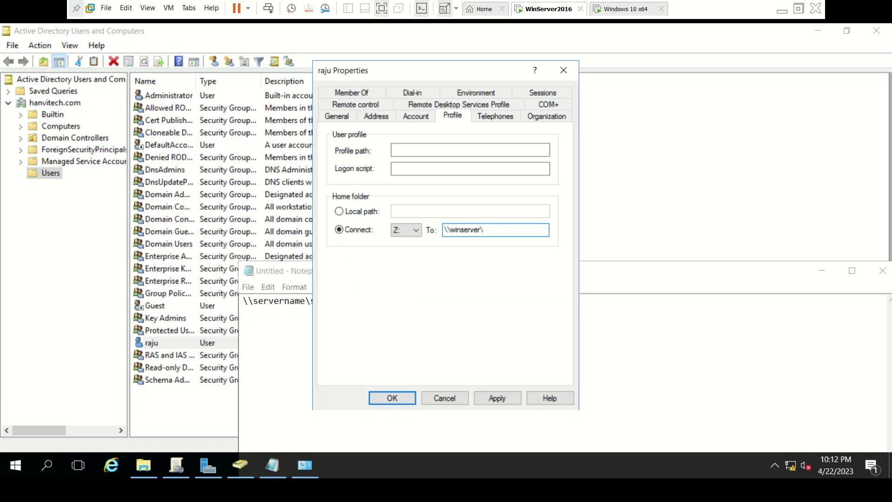
pyautogui.write('Home\\')
# - Finish the Z: path as \\winserver\Home\raju, apply it and close the properties
pyautogui.moveTo(272, 474)
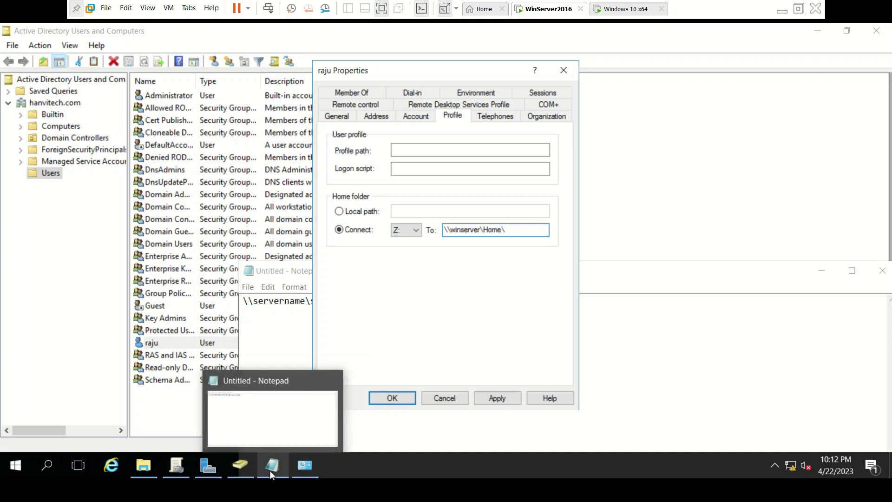
pyautogui.click(288, 413)
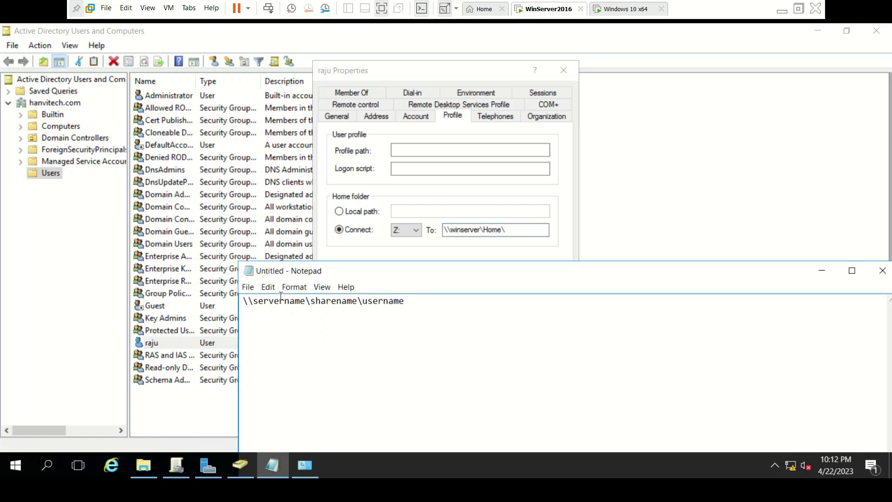
pyautogui.click(511, 232)
pyautogui.write('raju')
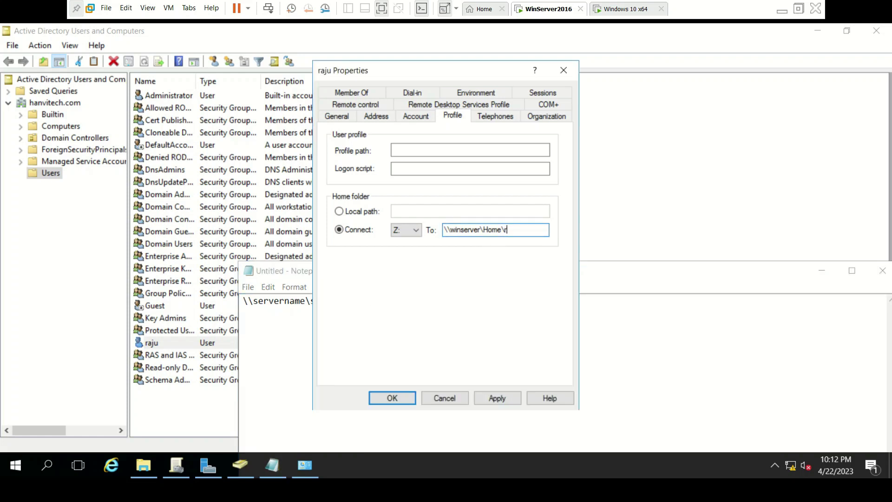
pyautogui.click(497, 398)
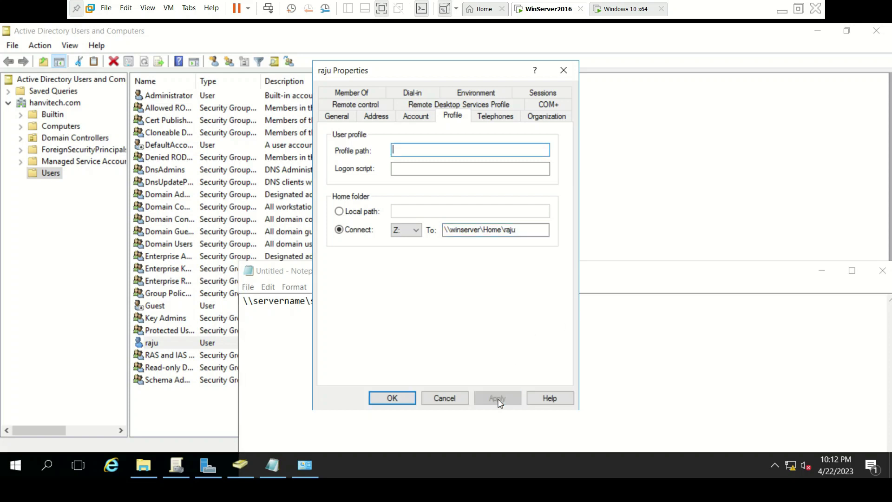
pyautogui.click(392, 398)
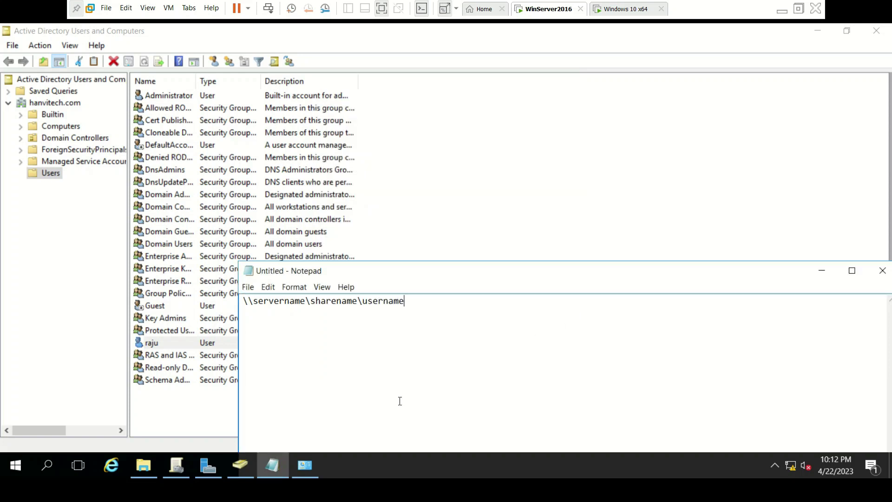
pyautogui.click(166, 346)
pyautogui.press('Escape')
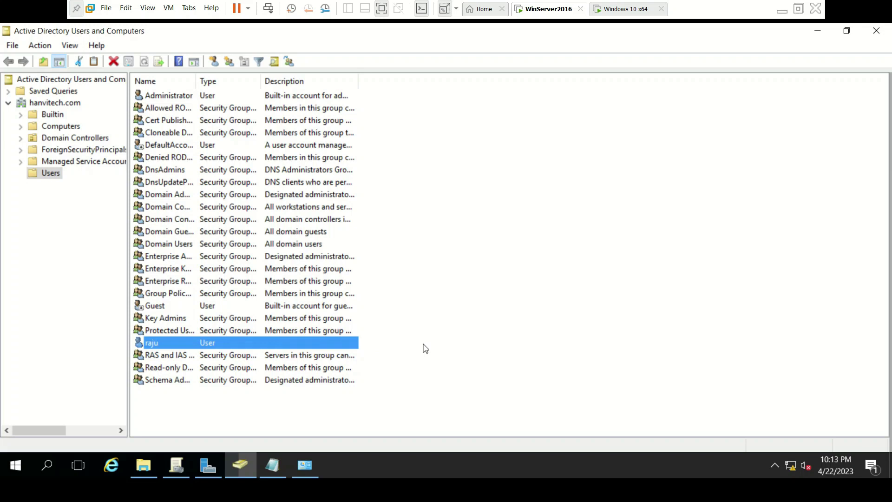
# - On the Windows 10 client, close File Explorer and sign out to the lock screen
pyautogui.click(629, 9)
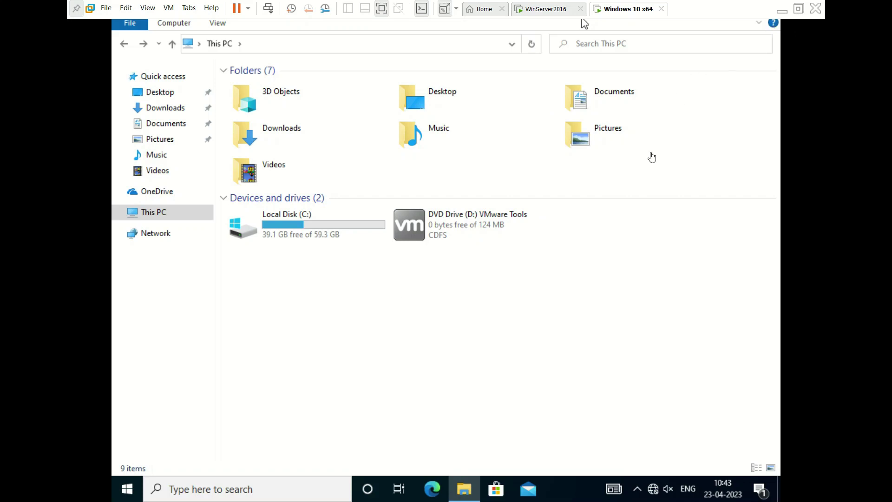
pyautogui.click(474, 349)
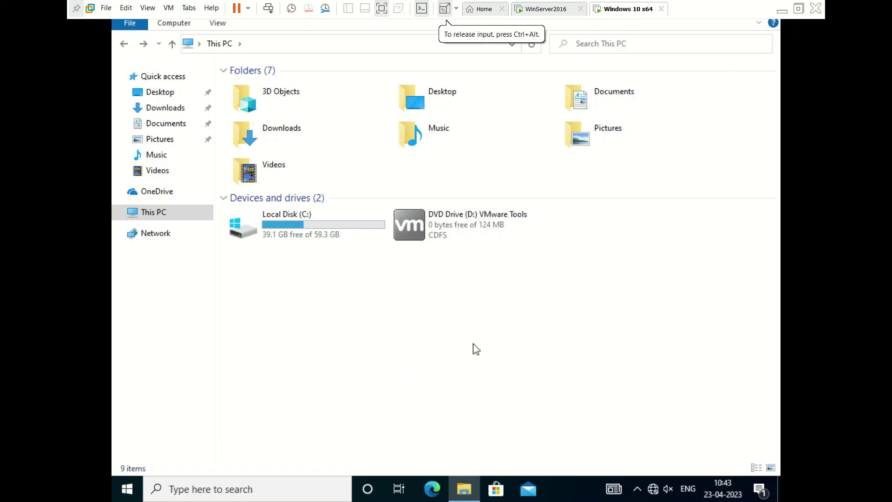
pyautogui.hotkey('alt', 'F4')
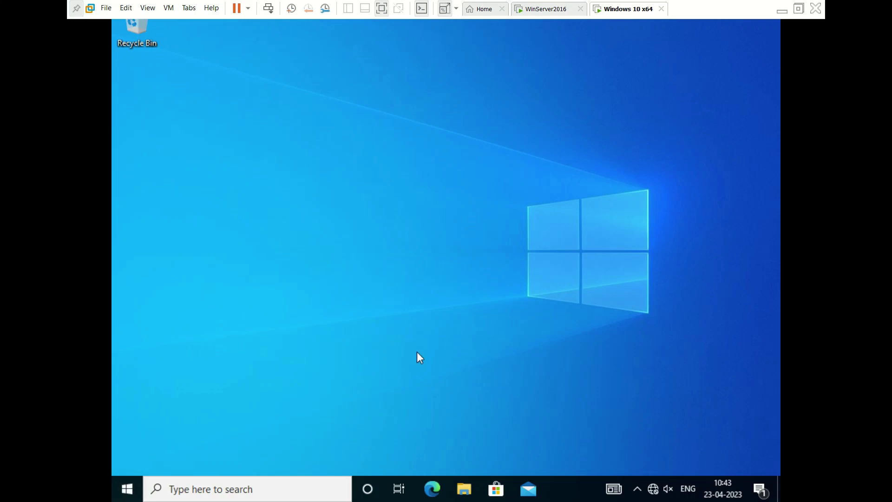
pyautogui.hotkey('alt', 'F4')
pyautogui.press('Down')
pyautogui.press('s')
pyautogui.press('s')
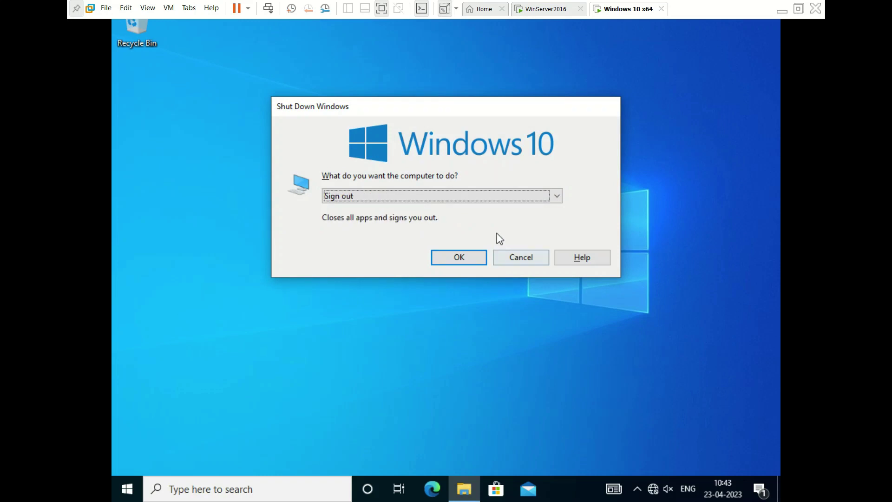
pyautogui.click(457, 255)
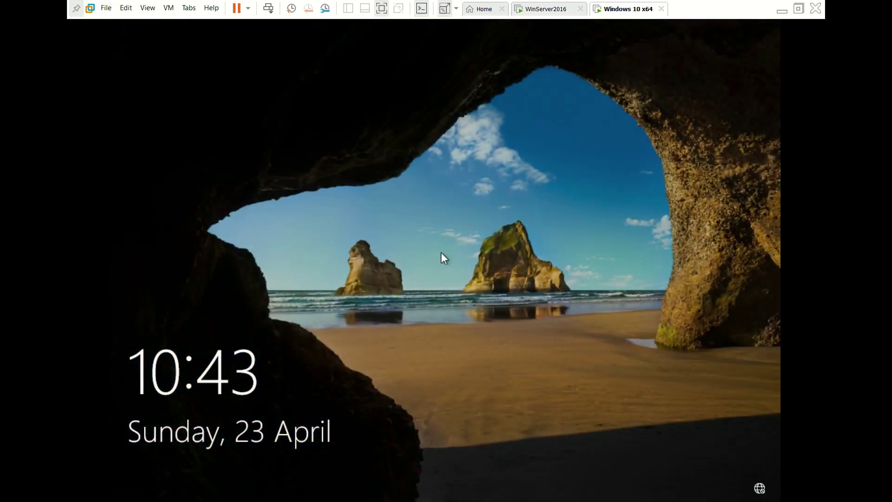
# - Sign in to the Windows 10 client by entering the domain user's password
pyautogui.click(441, 253)
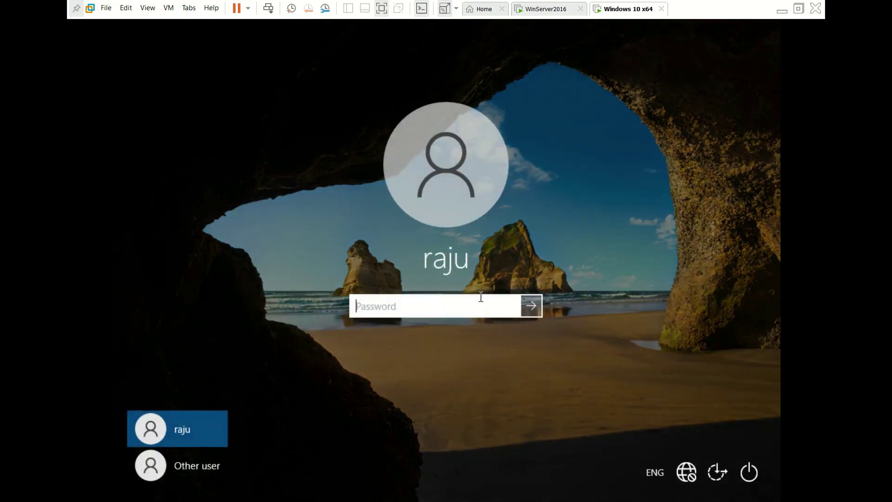
pyautogui.write('••••••••')
pyautogui.press('Return')
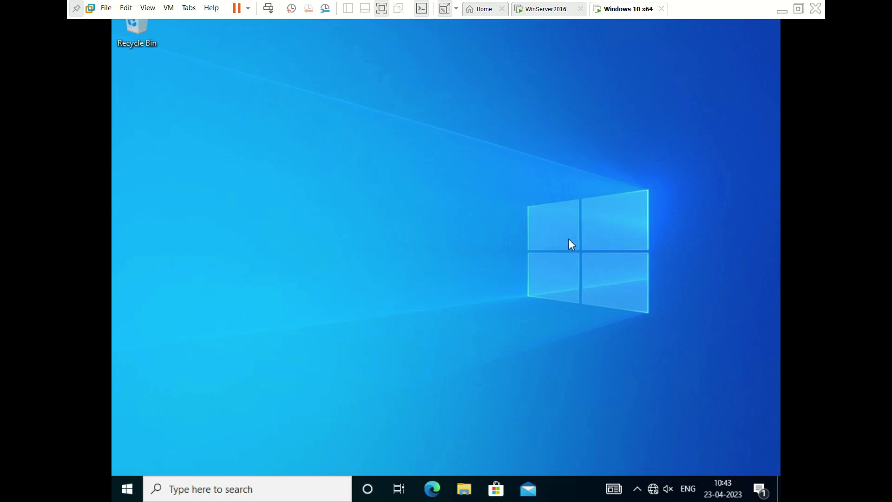
# - Open the Z: network drive from This PC in File Explorer and dismiss the OneDrive notification
pyautogui.click(464, 488)
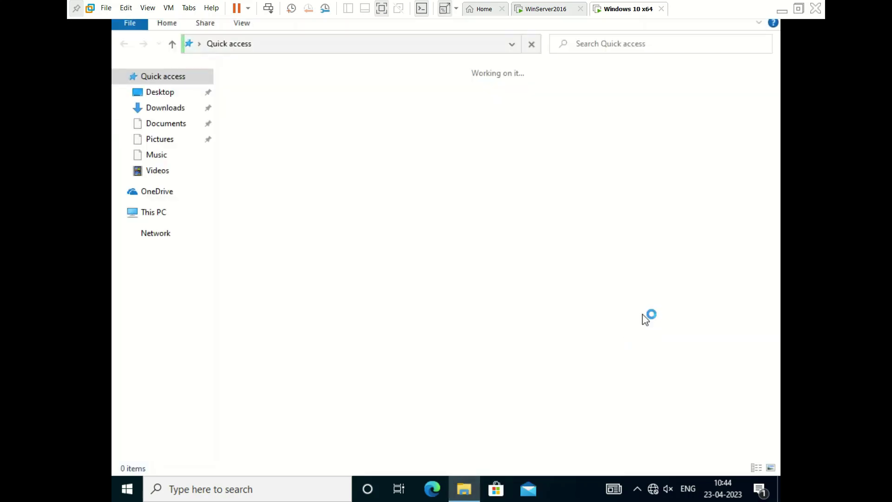
pyautogui.click(175, 209)
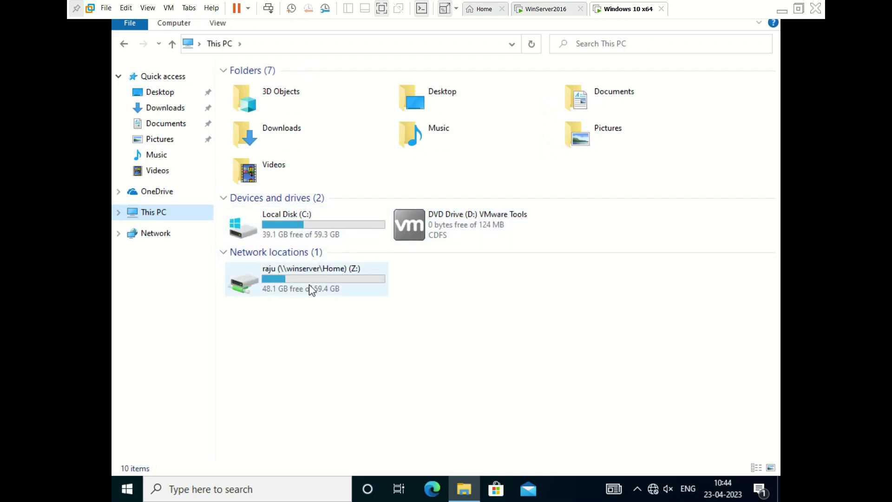
pyautogui.moveTo(338, 284)
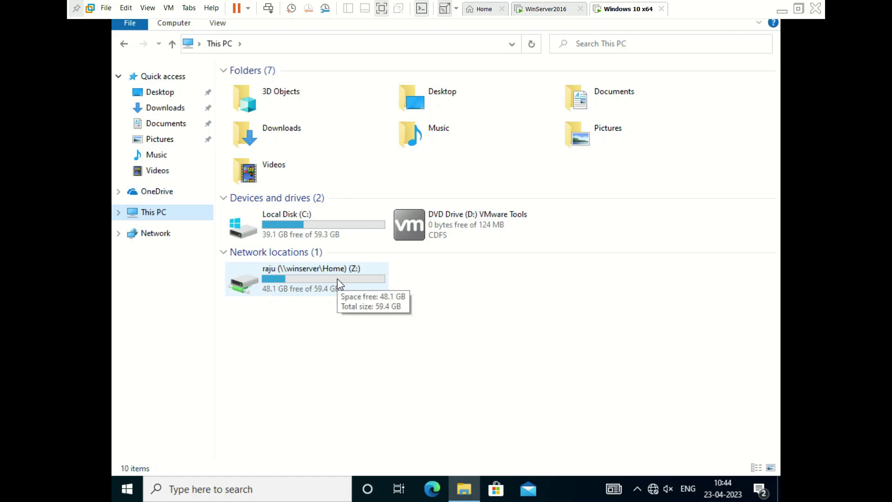
pyautogui.doubleClick(338, 285)
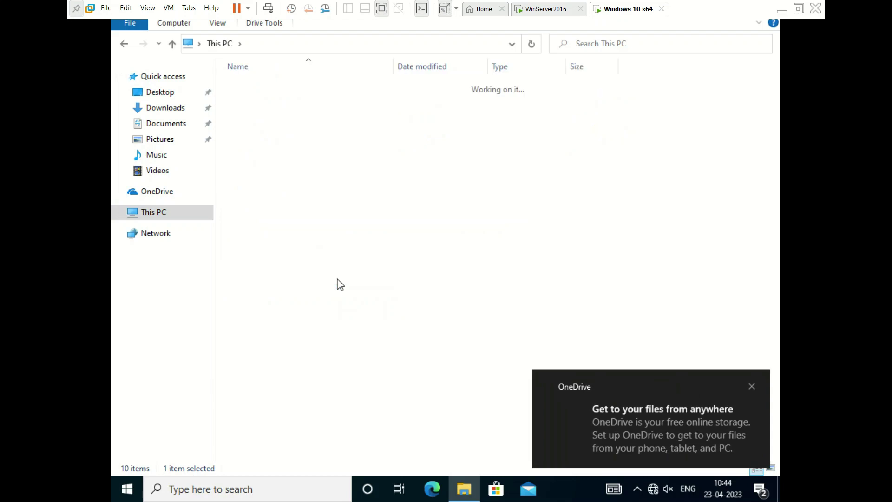
pyautogui.click(751, 387)
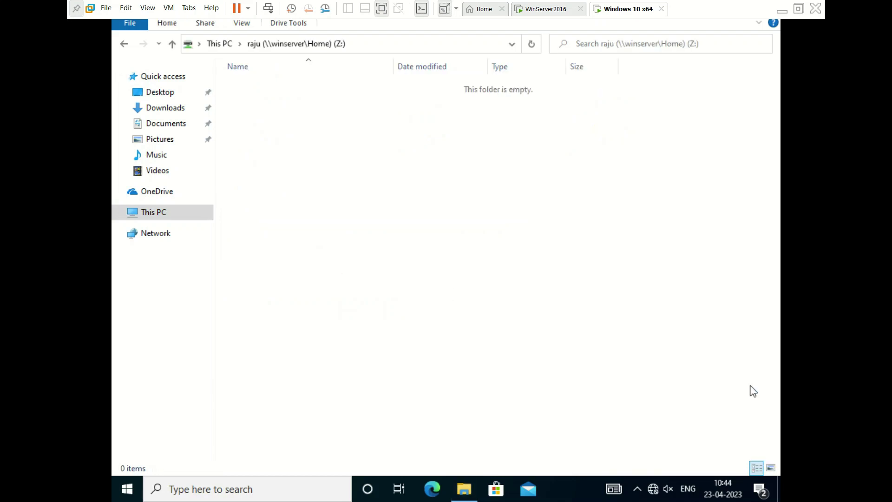
# - Create a New Rich Text Document on Z: with its default name
pyautogui.rightClick(467, 266)
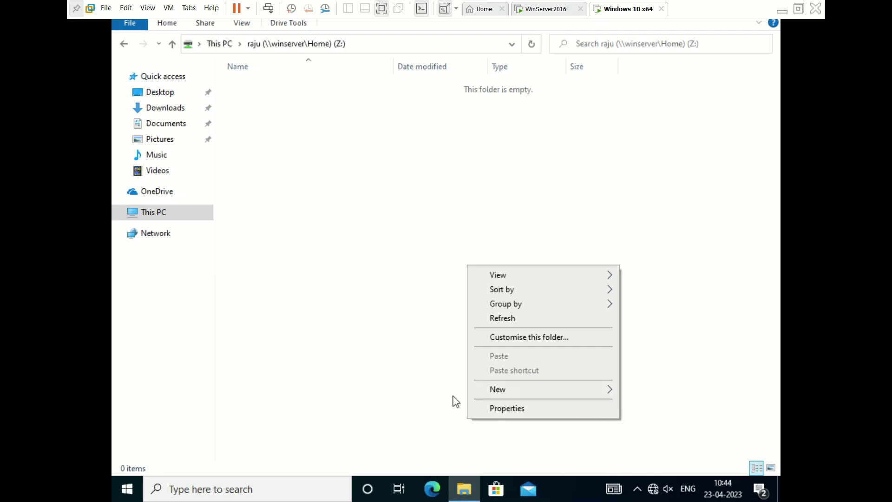
pyautogui.moveTo(500, 393)
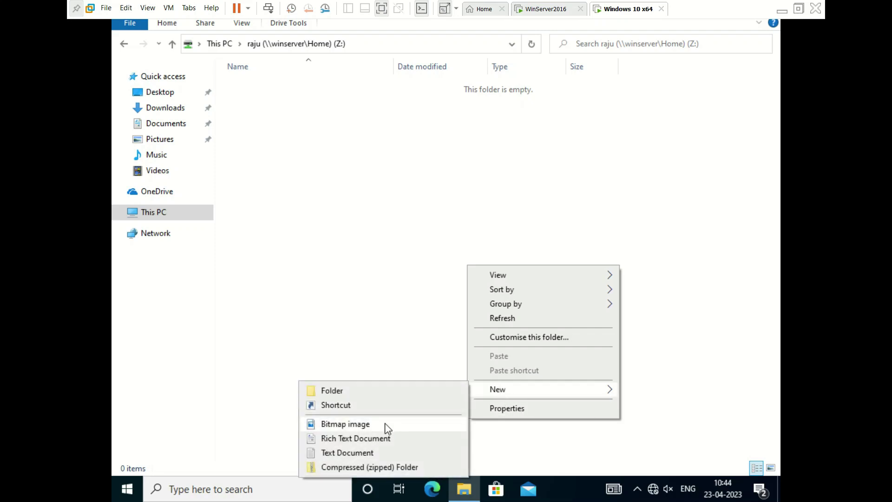
pyautogui.click(363, 439)
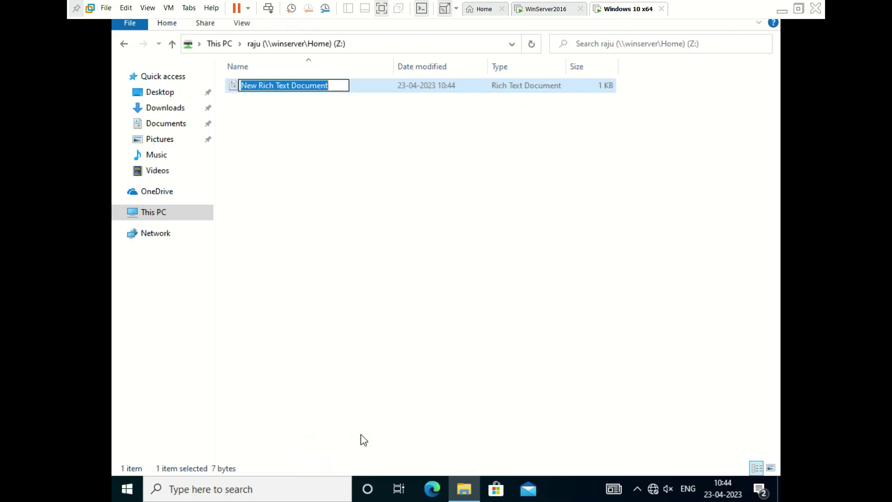
pyautogui.press('Return')
# - Create a text file named Test containing 'Hiii helloo' and save it
pyautogui.rightClick(461, 259)
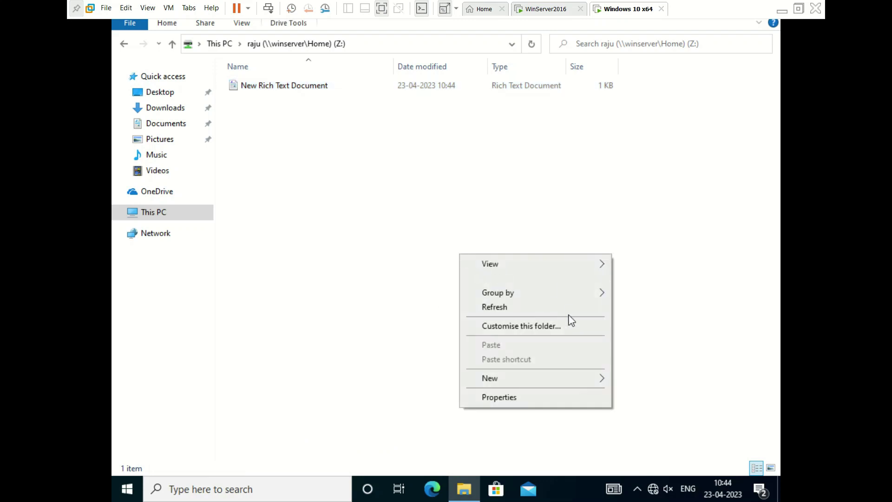
pyautogui.moveTo(536, 379)
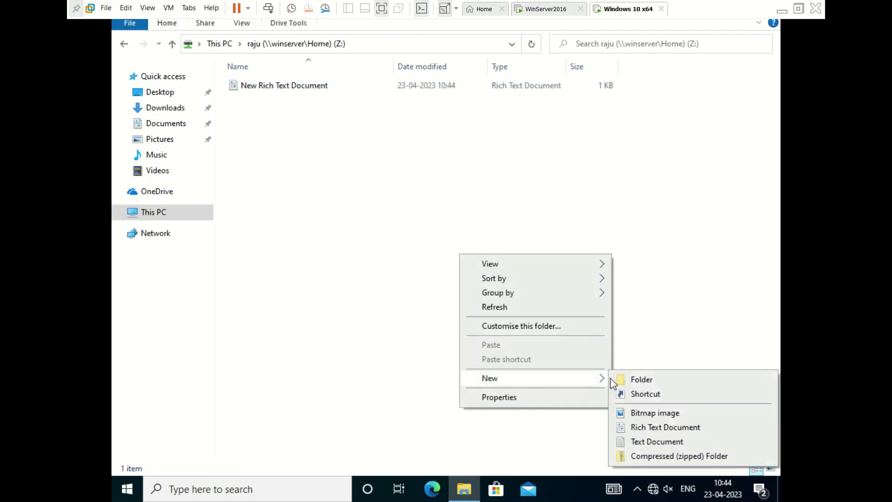
pyautogui.click(637, 442)
pyautogui.write('Test')
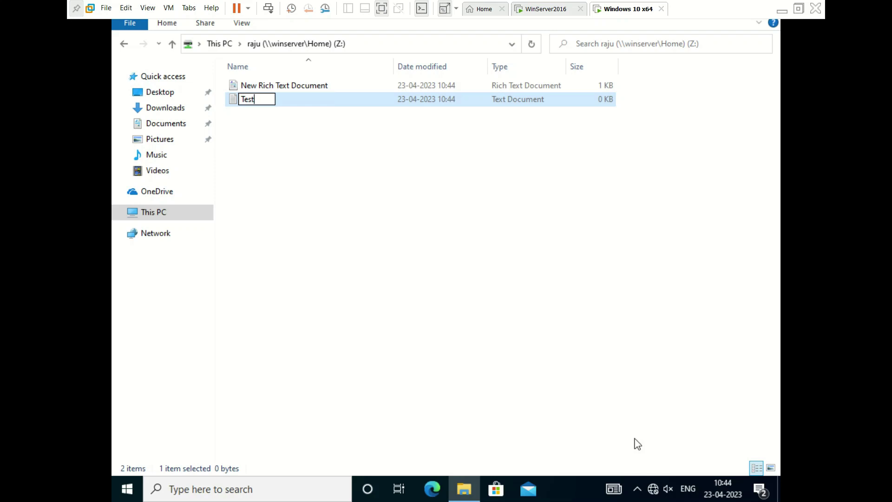
pyautogui.press('Return')
pyautogui.press('Return')
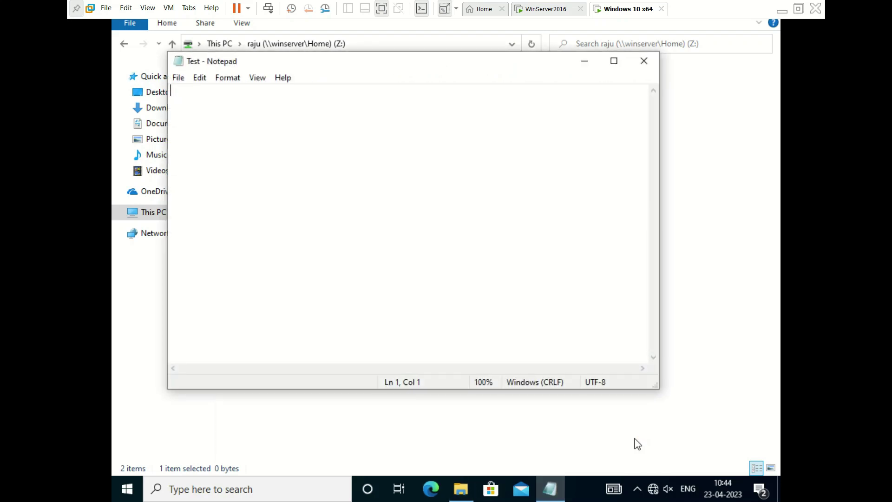
pyautogui.write('Hiii ')
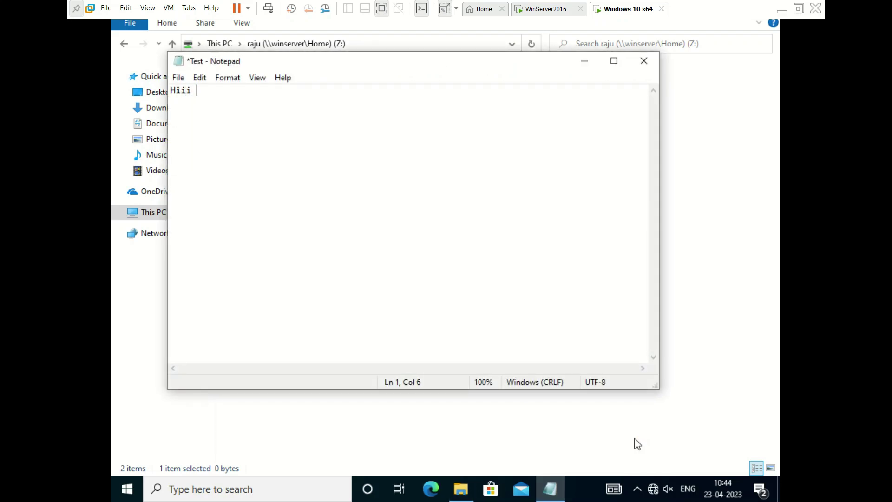
pyautogui.write('helloo')
pyautogui.hotkey('ctrl', 's')
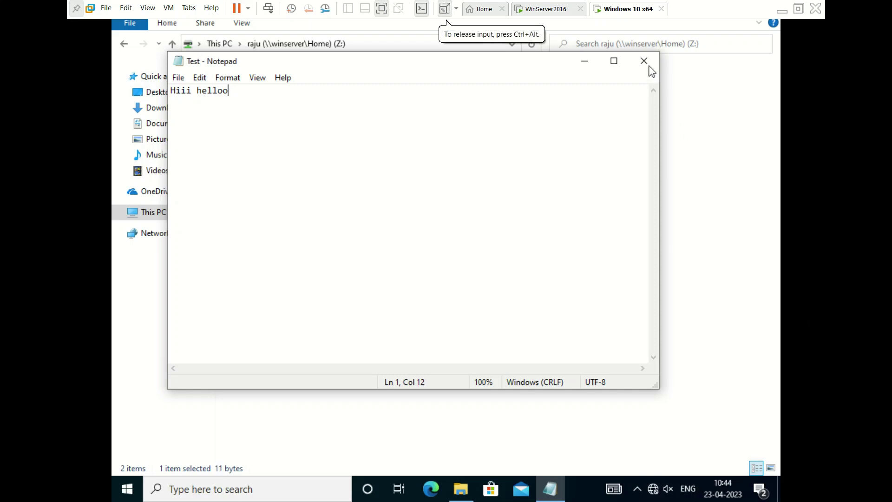
# - Close the Test note, reopen raju (Z:) from This PC to check its files, then deselect
pyautogui.click(644, 61)
pyautogui.click(556, 203)
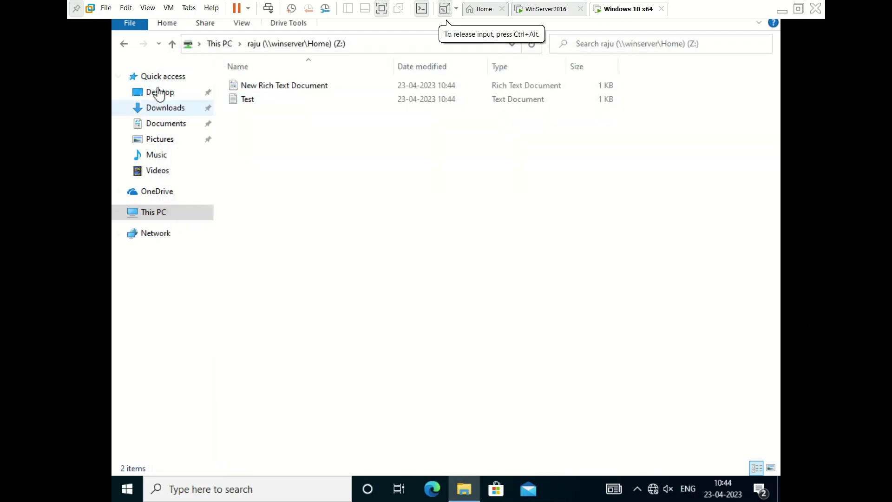
pyautogui.click(124, 45)
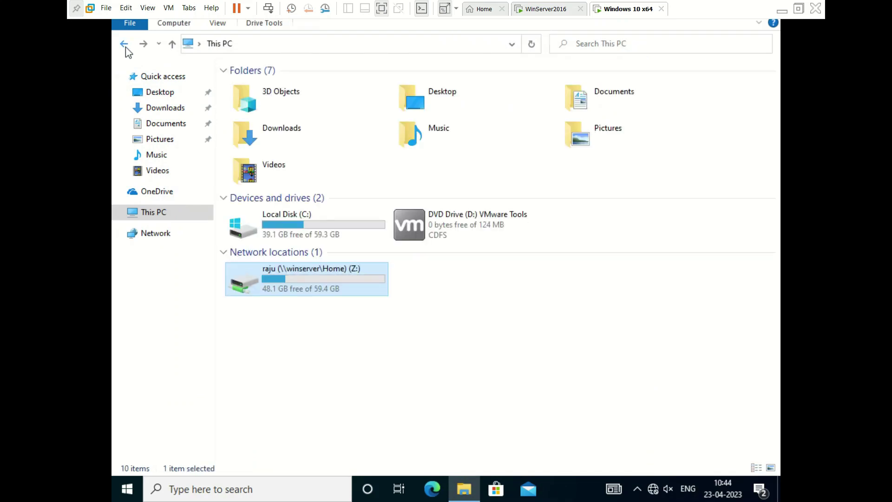
pyautogui.doubleClick(329, 285)
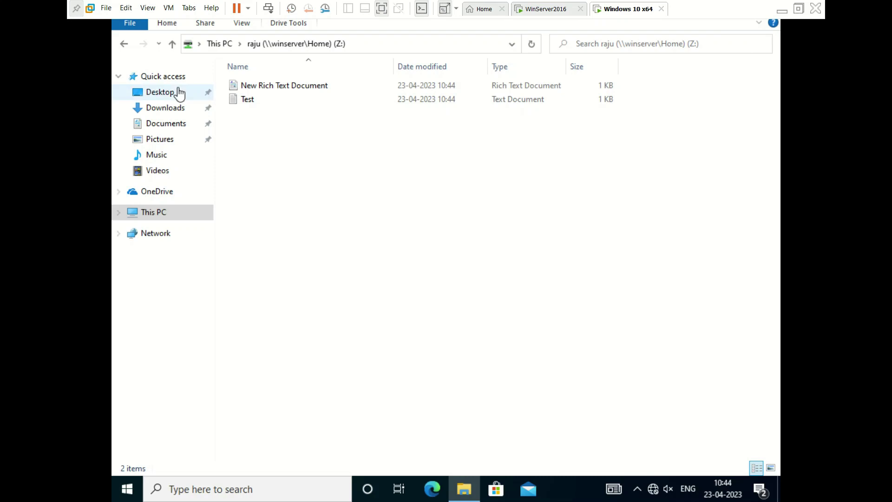
pyautogui.click(124, 44)
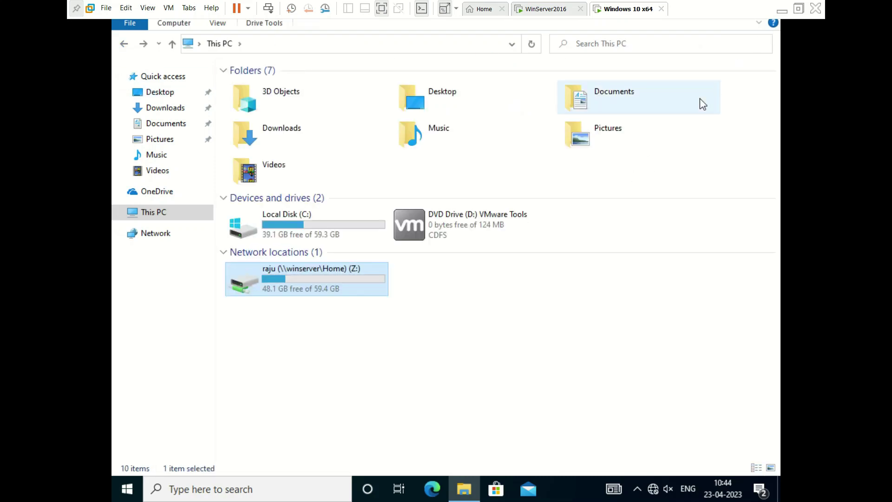
pyautogui.click(546, 346)
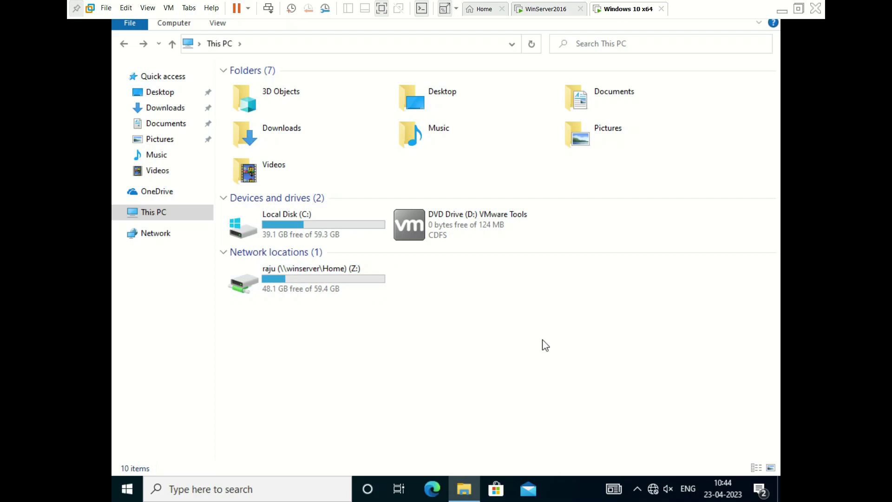
# - On WinServer2016, close Active Directory Users and Computers and discard the untitled Notepad note
pyautogui.click(541, 10)
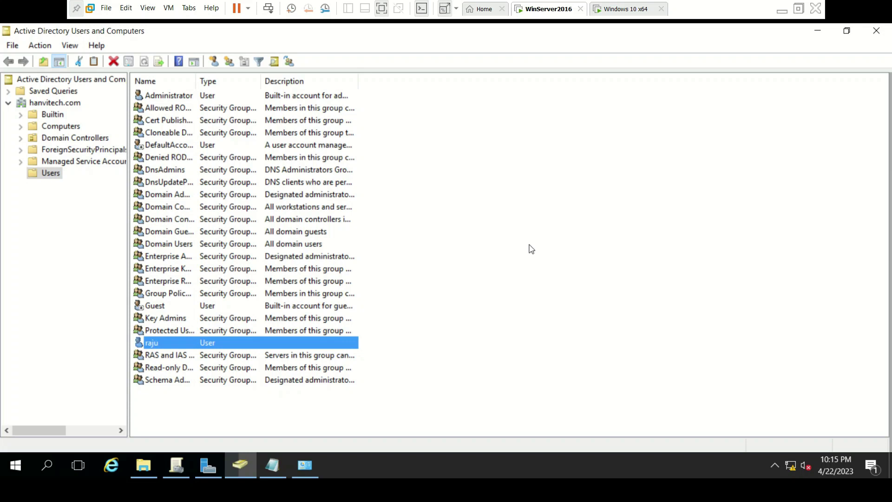
pyautogui.click(877, 31)
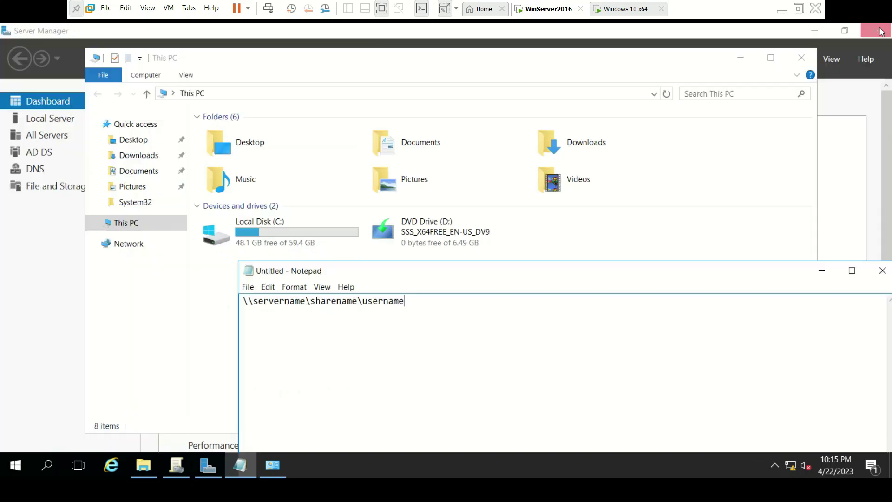
pyautogui.click(882, 271)
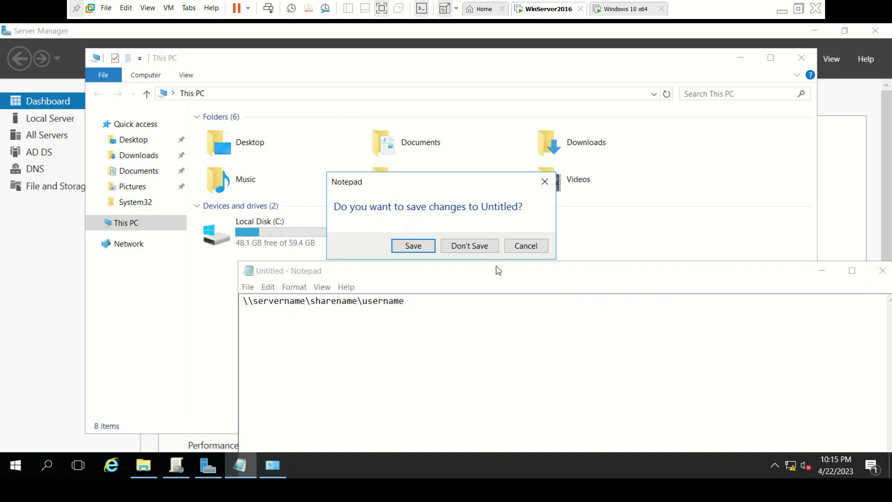
pyautogui.click(467, 246)
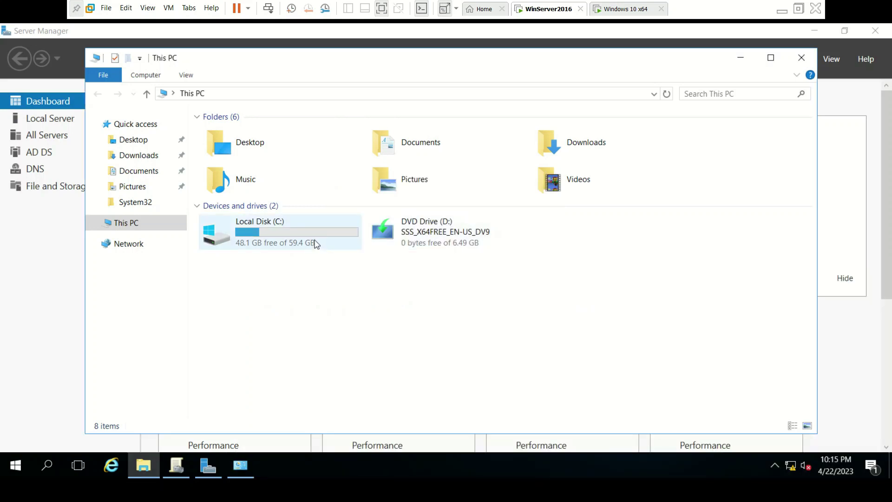
# - Open C:\Home\raju, view the Test file, then close Notepad, Explorer and Server Manager
pyautogui.doubleClick(315, 244)
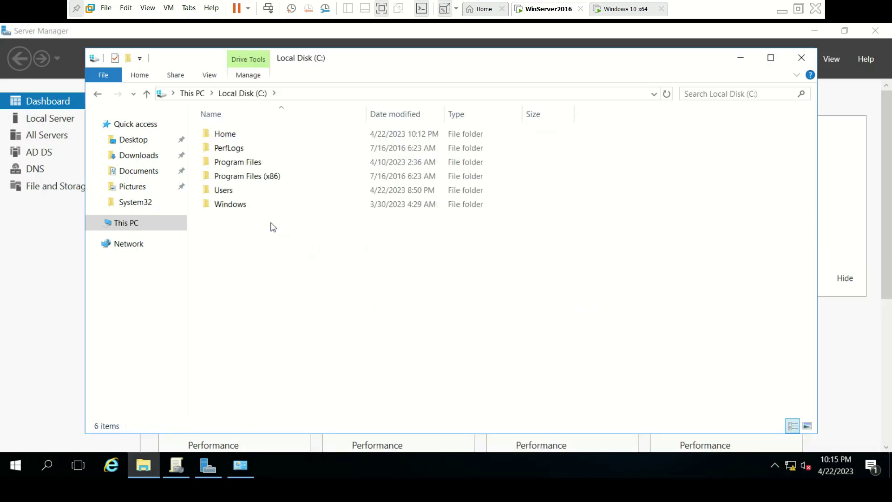
pyautogui.doubleClick(233, 138)
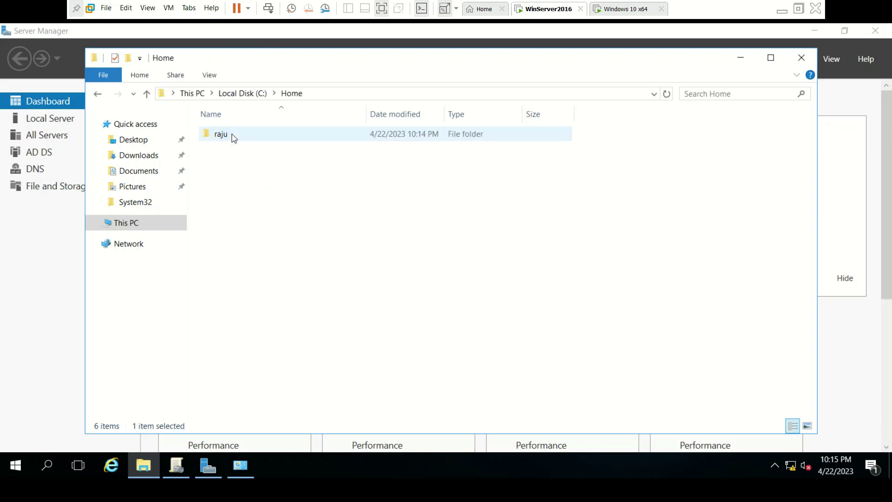
pyautogui.doubleClick(320, 140)
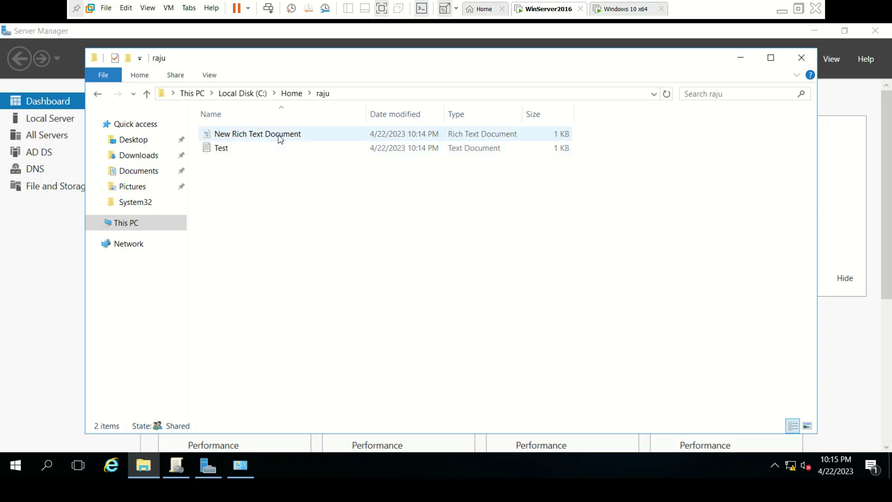
pyautogui.doubleClick(241, 151)
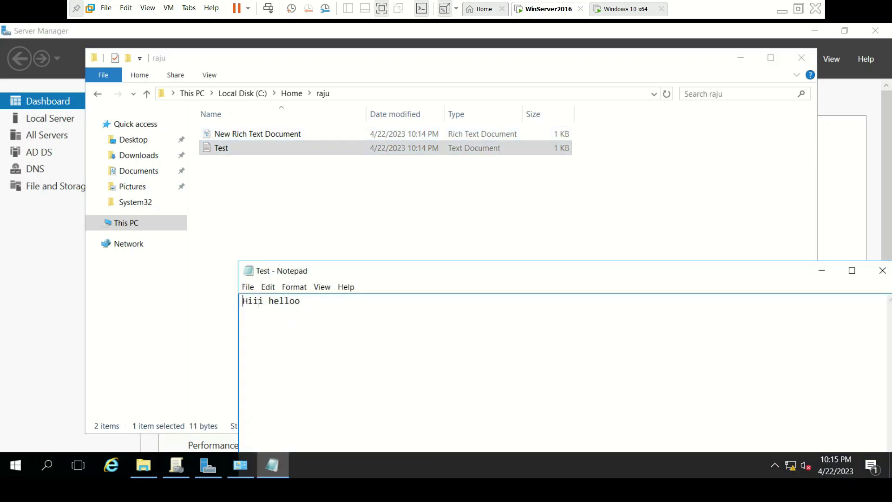
pyautogui.click(882, 271)
pyautogui.click(621, 266)
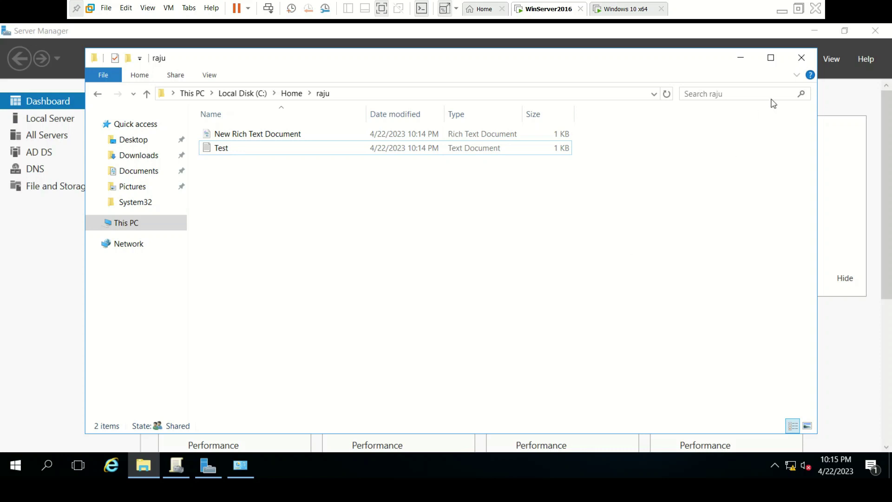
pyautogui.click(801, 58)
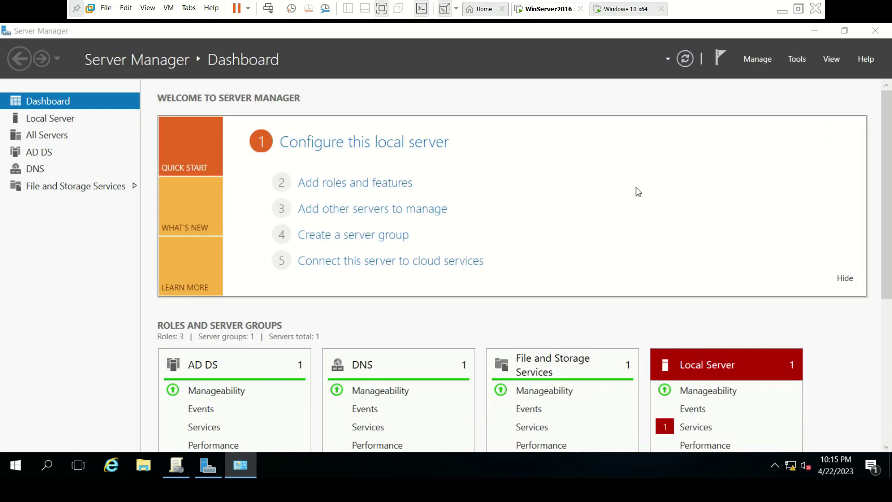
pyautogui.click(874, 37)
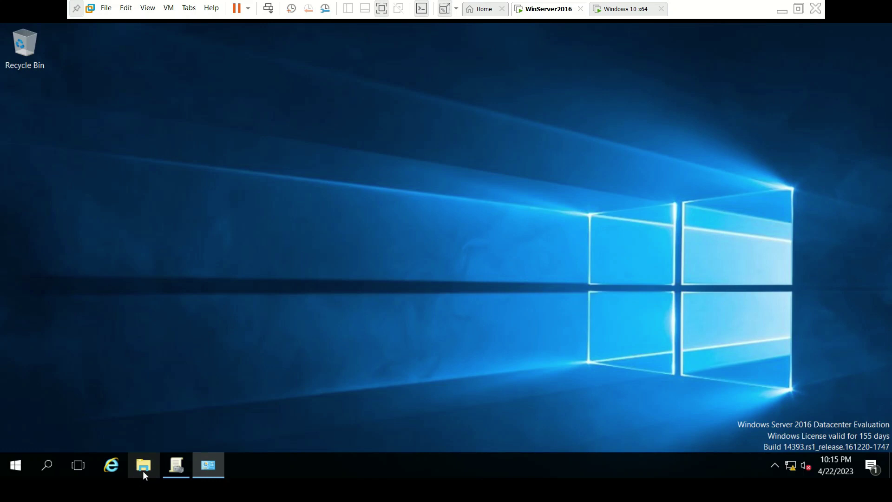
# - On the host, open the 33ICT-Lab image from the Downloads folder
pyautogui.click(782, 11)
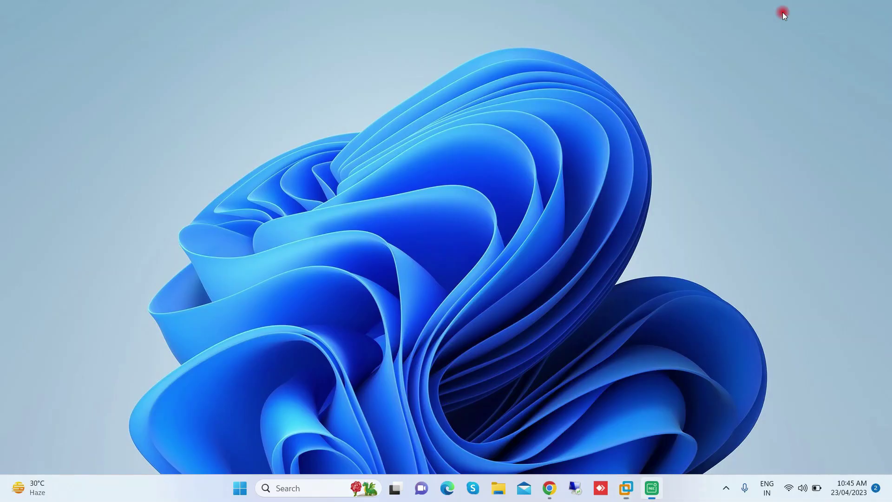
pyautogui.click(497, 486)
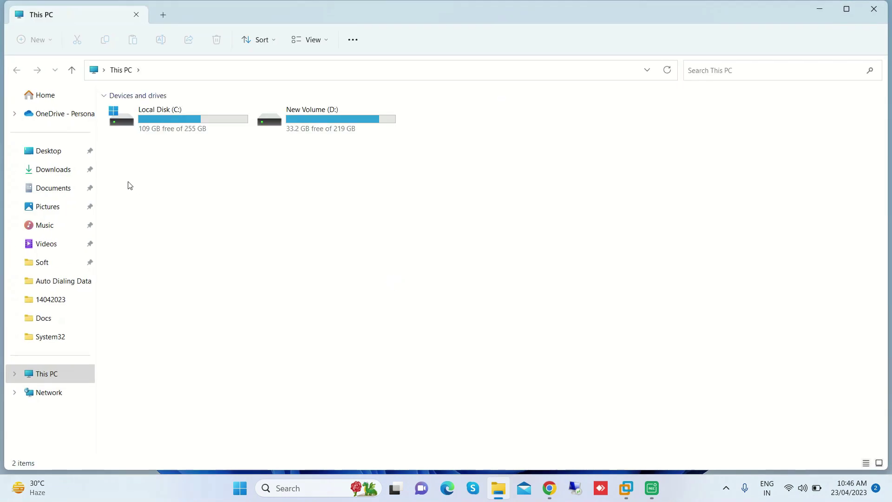
pyautogui.click(50, 170)
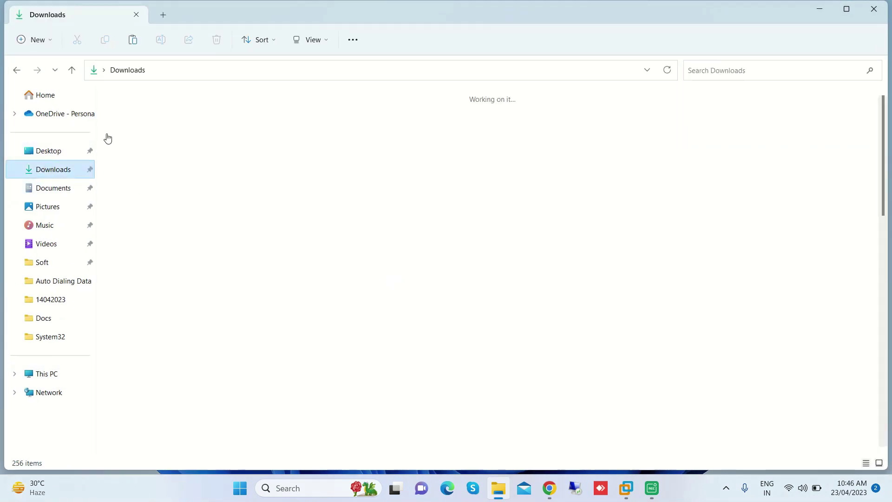
pyautogui.click(125, 197)
pyautogui.doubleClick(126, 197)
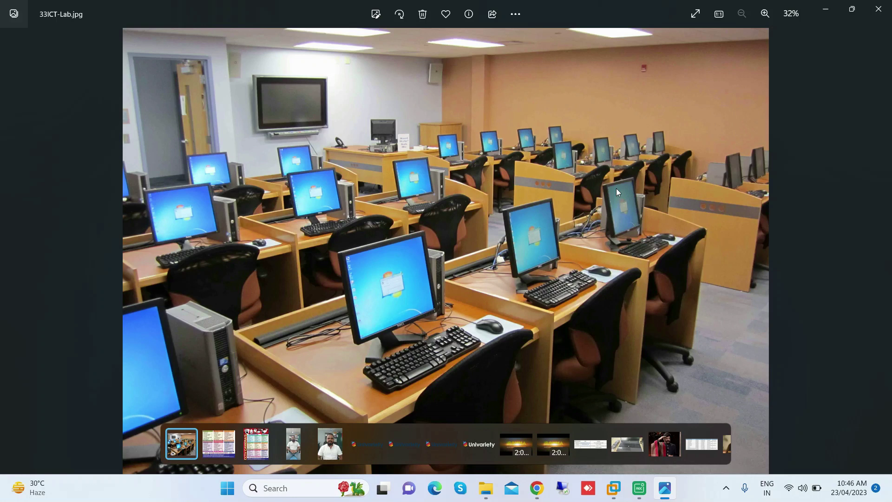
# - Minimize Photos, close File Explorer and return to the WinServer2016 virtual machine
pyautogui.click(825, 9)
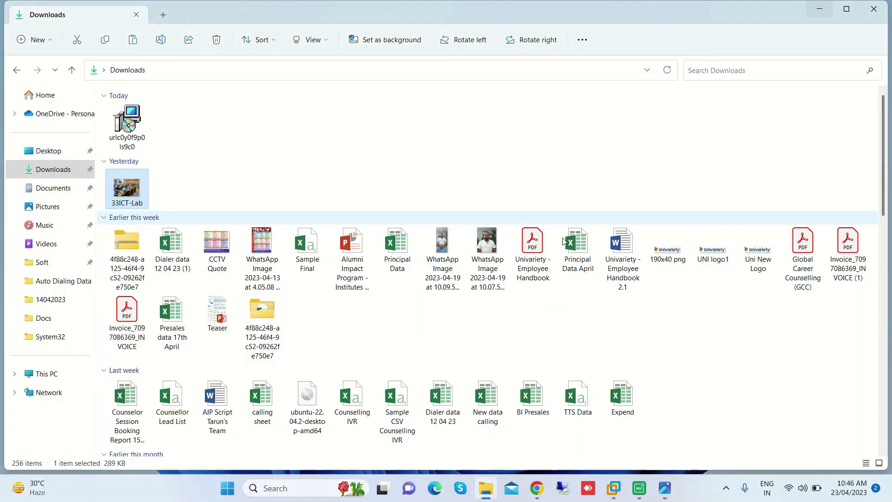
pyautogui.click(874, 9)
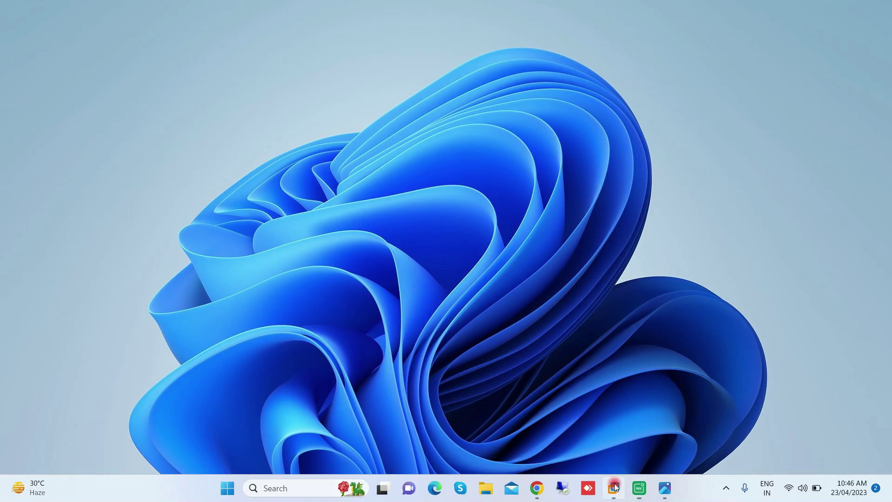
pyautogui.moveTo(614, 487)
pyautogui.click(625, 419)
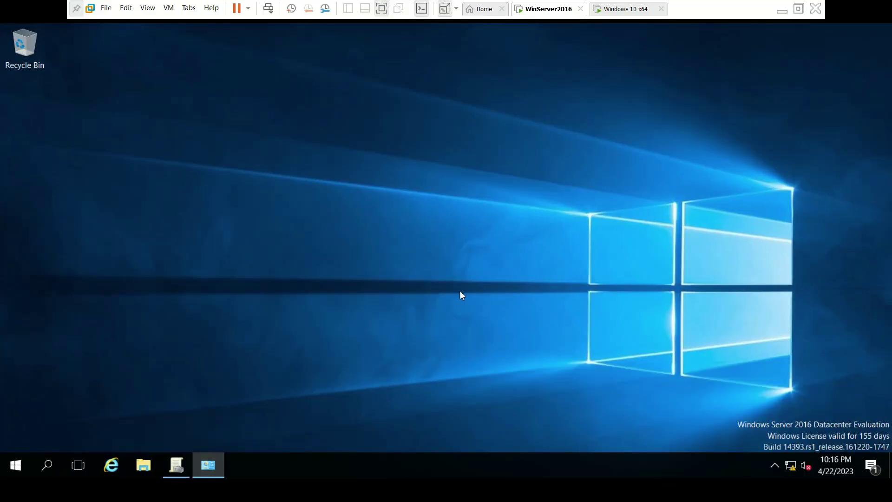